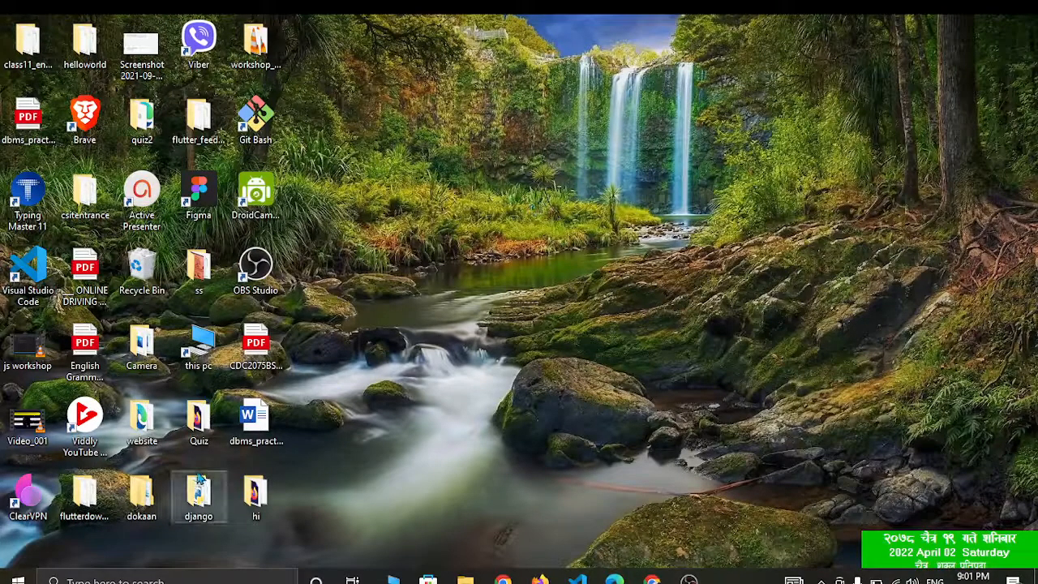
Open the Quiz folder on the desktop and compress all its files into Quiz.zip with Express Zip.
{"action": "double_click", "coordinate": [198, 414]}
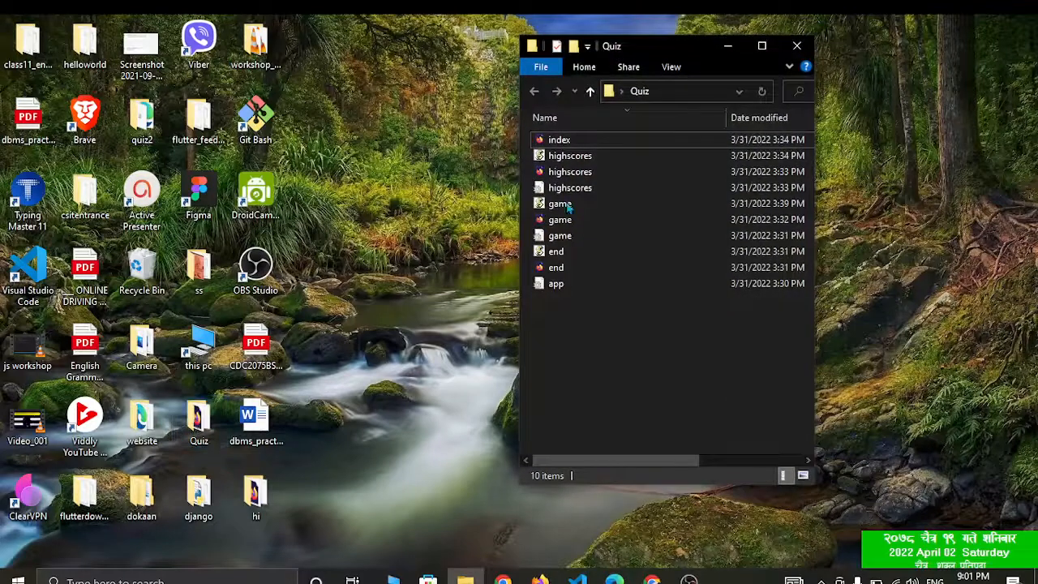
{"action": "left_click", "coordinate": [762, 45]}
{"action": "left_click_drag", "start_coordinate": [162, 322], "coordinate": [116, 116]}
{"action": "right_click", "coordinate": [141, 130]}
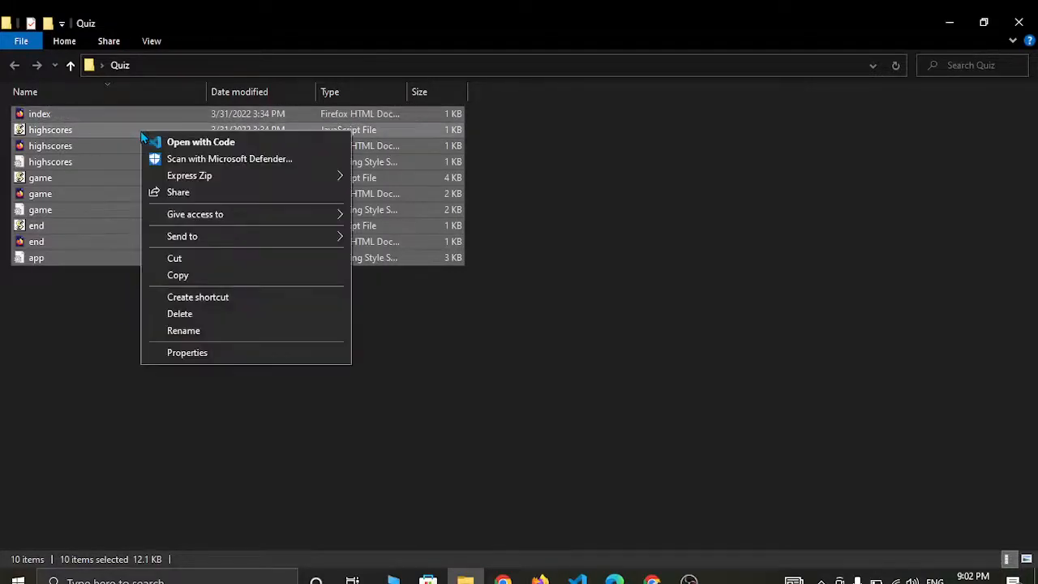
{"action": "mouse_move", "coordinate": [303, 176]}
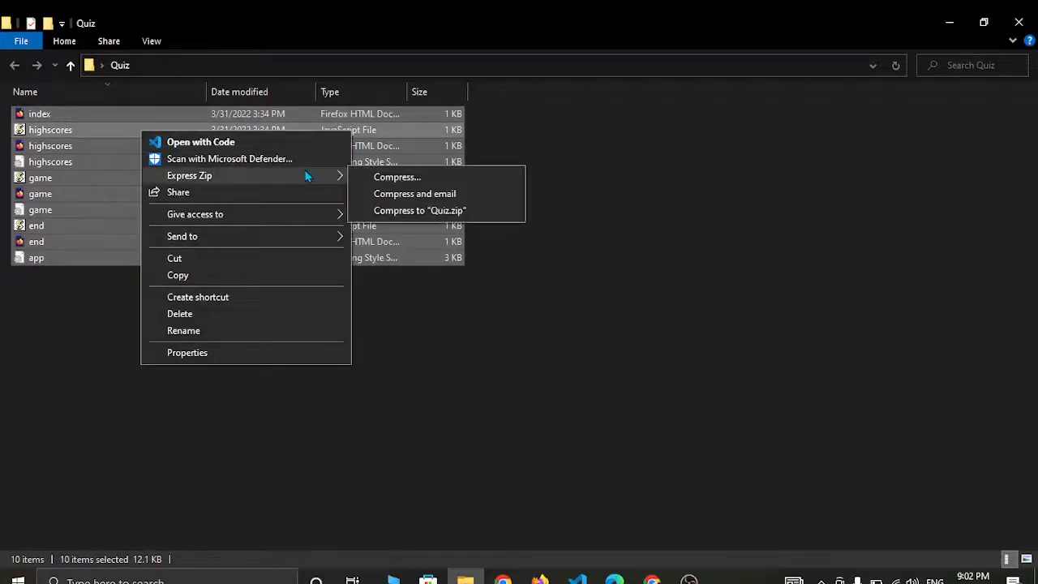
{"action": "left_click", "coordinate": [428, 212]}
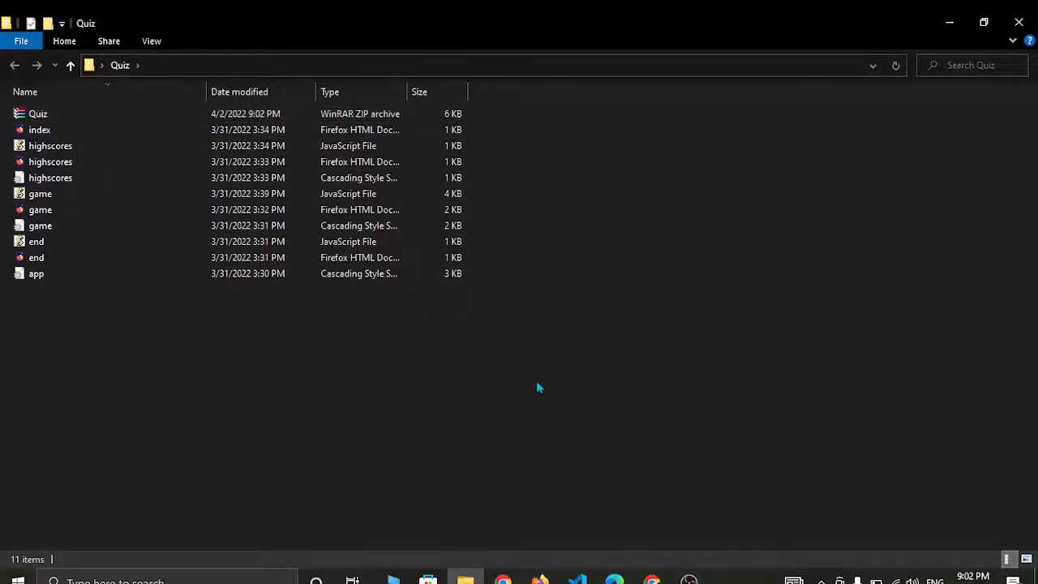
Switch to Firefox, open the hosting control panel at cp.neptechpal.com and dismiss the translation bar.
{"action": "left_click", "coordinate": [542, 579]}
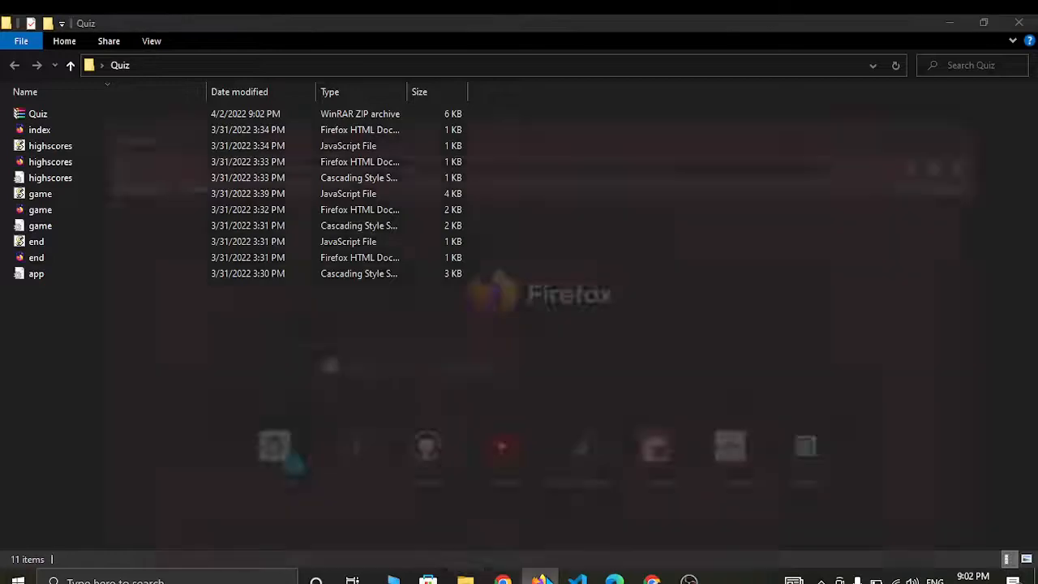
{"action": "type", "text": "cp.neptechpal.com/"}
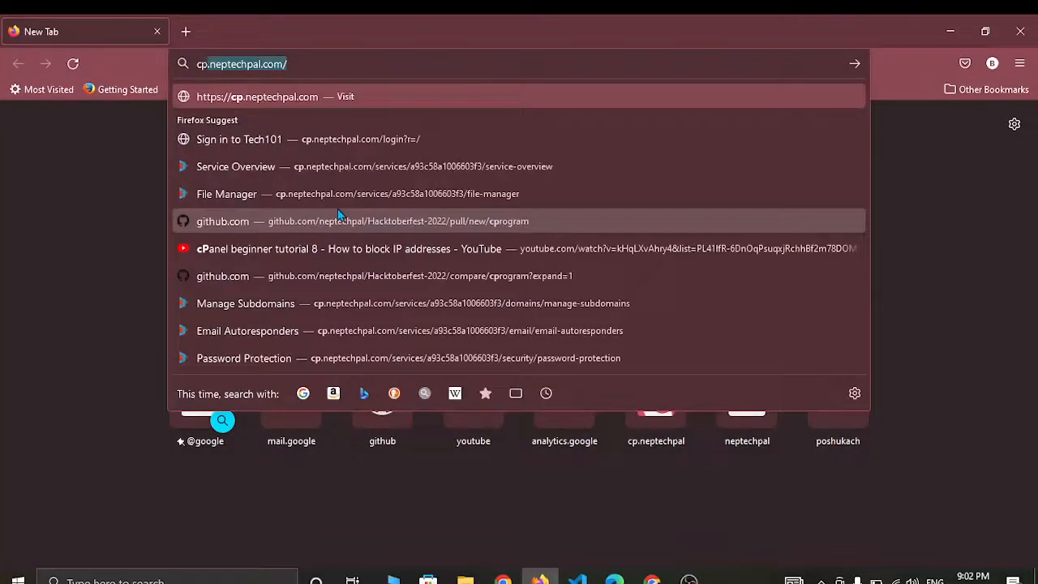
{"action": "key", "text": "Return"}
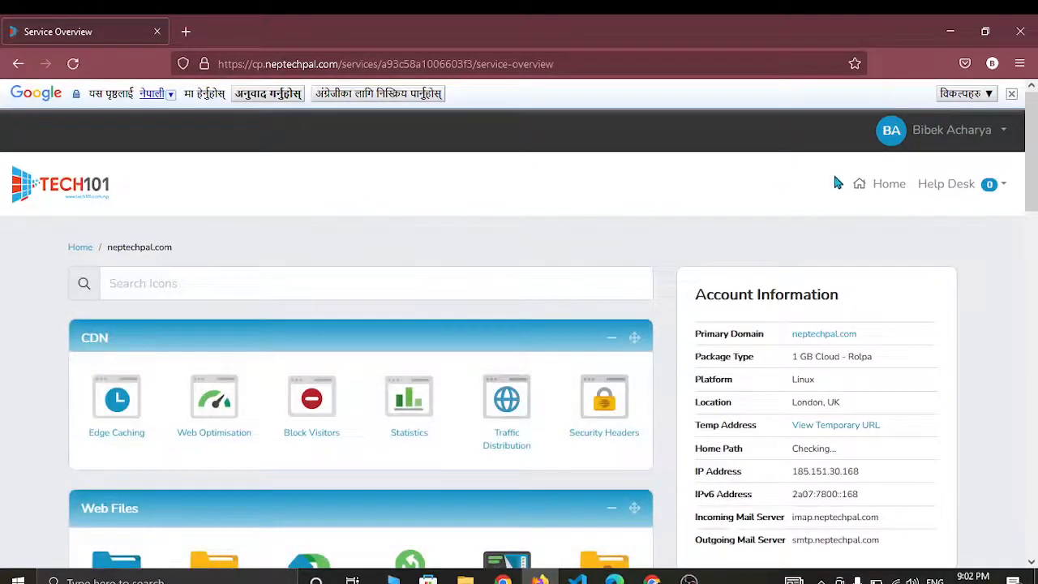
{"action": "left_click", "coordinate": [1012, 94]}
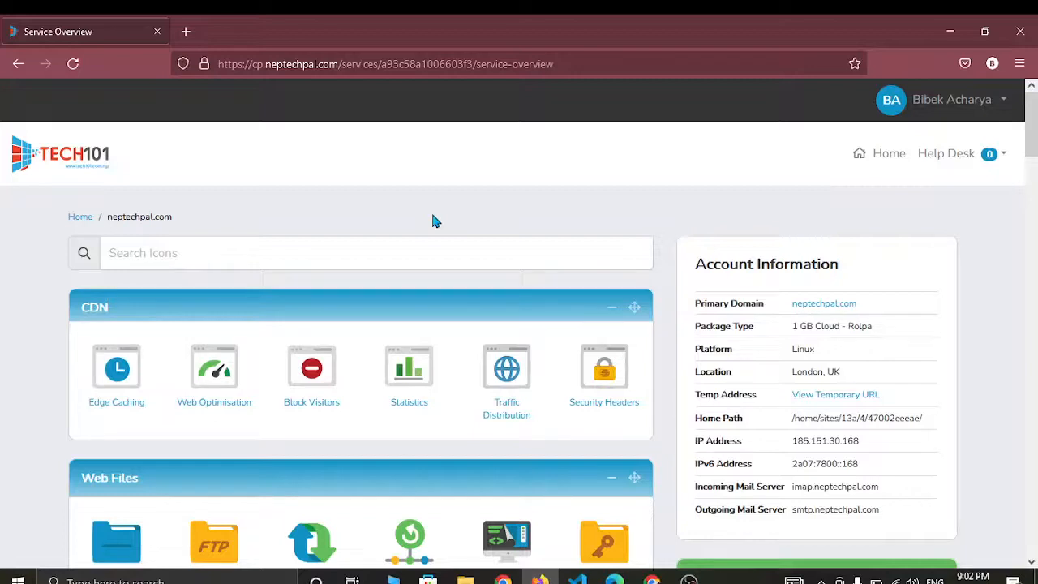
Open the hosting File Manager for neptechpal.com and decline saving the password.
{"action": "scroll", "coordinate": [433, 216], "scroll_direction": "down", "scroll_amount": 1}
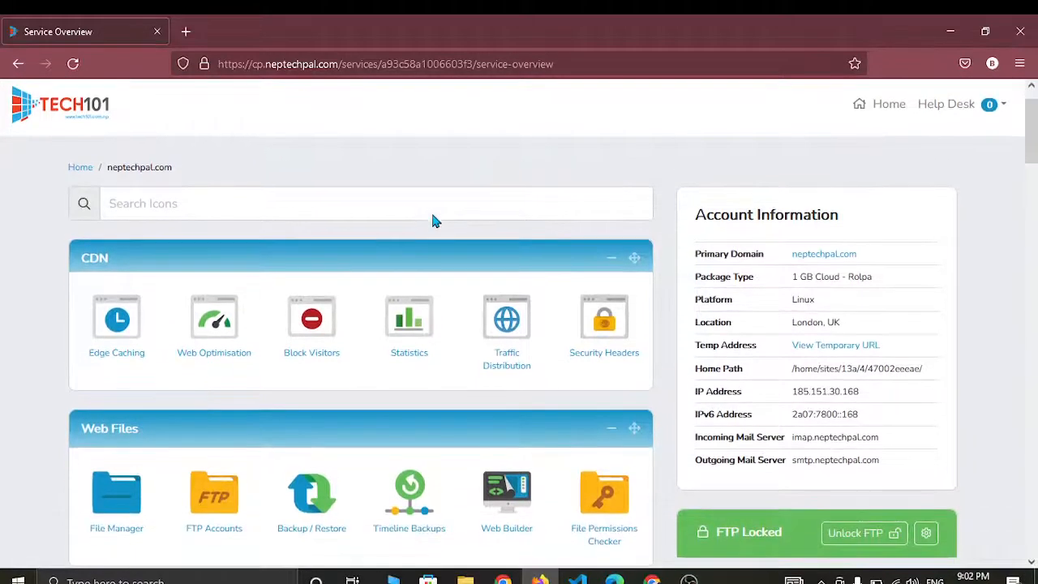
{"action": "scroll", "coordinate": [148, 434], "scroll_direction": "down", "scroll_amount": 1}
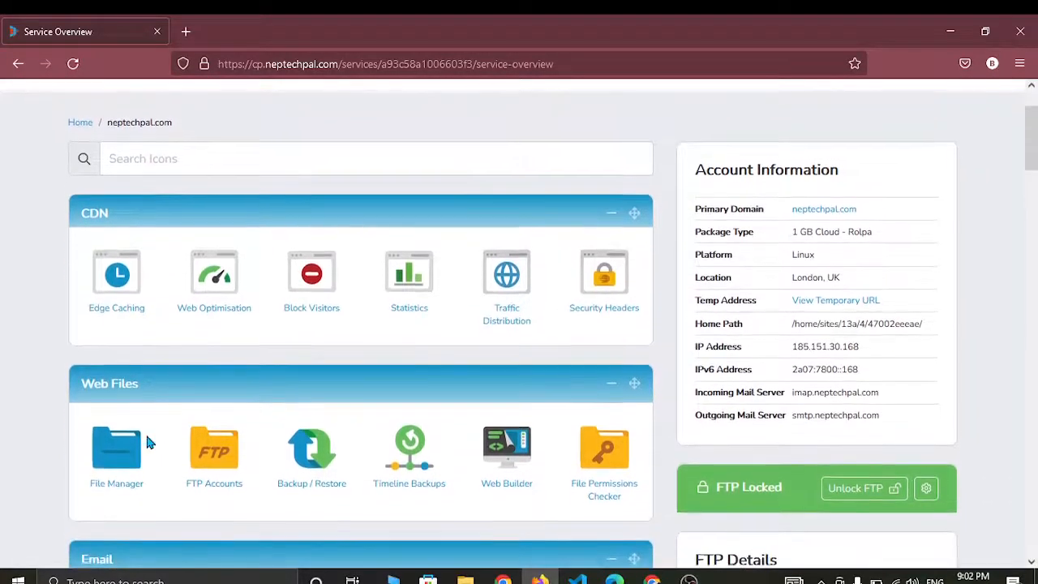
{"action": "scroll", "coordinate": [118, 382], "scroll_direction": "down", "scroll_amount": 1}
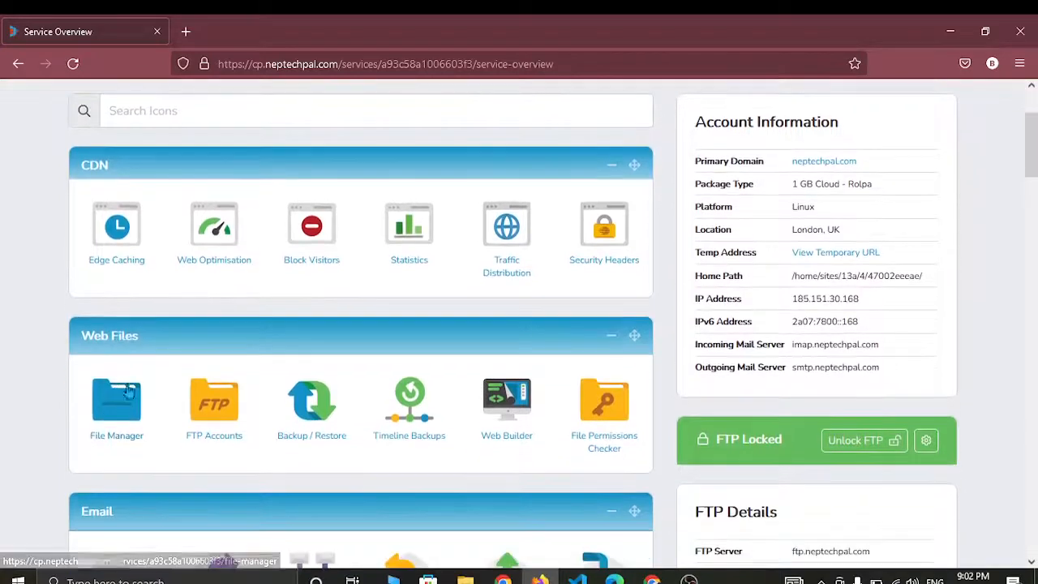
{"action": "left_click", "coordinate": [112, 414]}
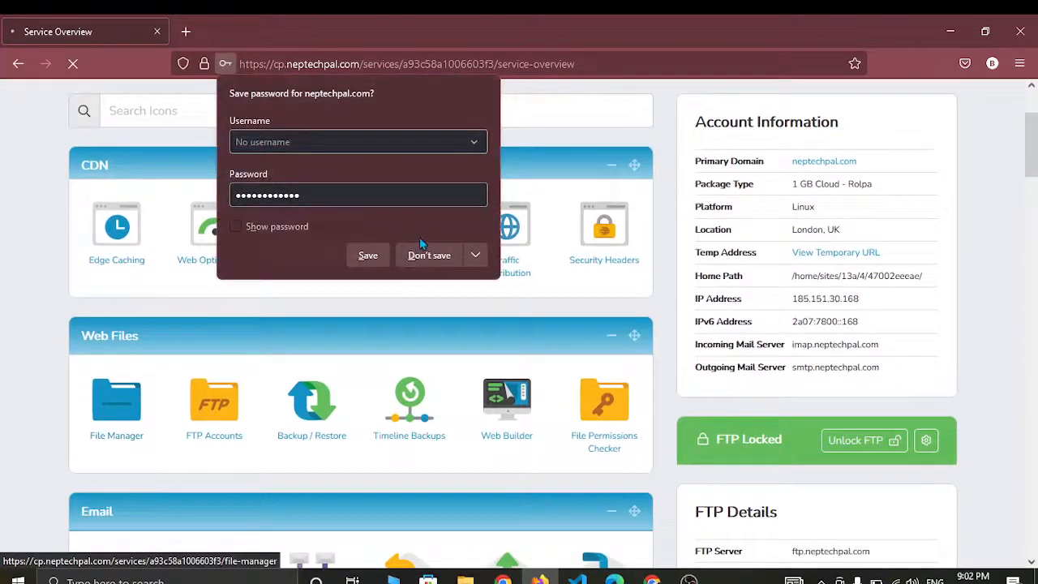
{"action": "left_click", "coordinate": [429, 255]}
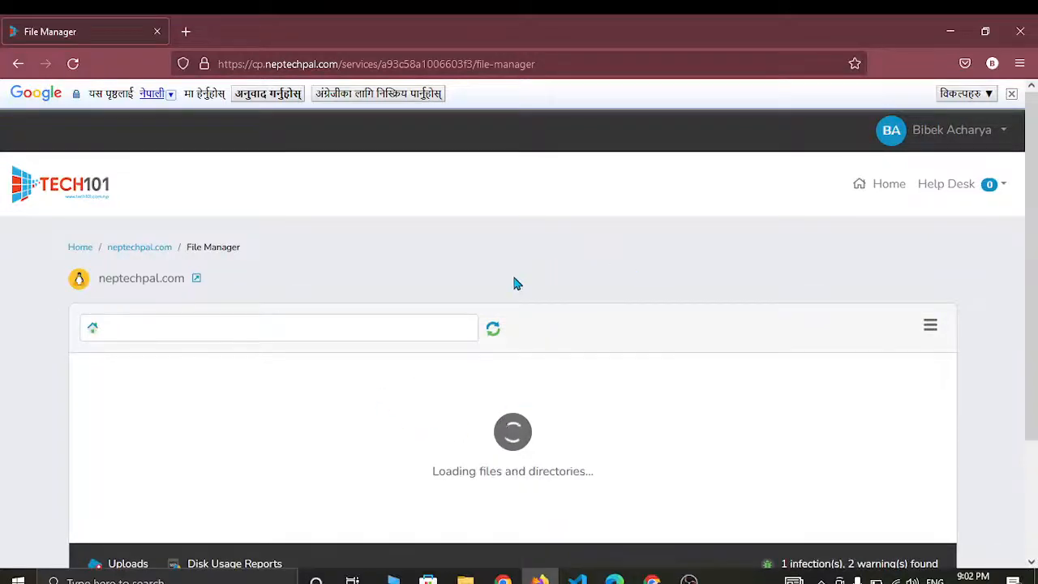
Go into public_html, create a folder named quiz there and open it.
{"action": "scroll", "coordinate": [516, 284], "scroll_direction": "down", "scroll_amount": 1}
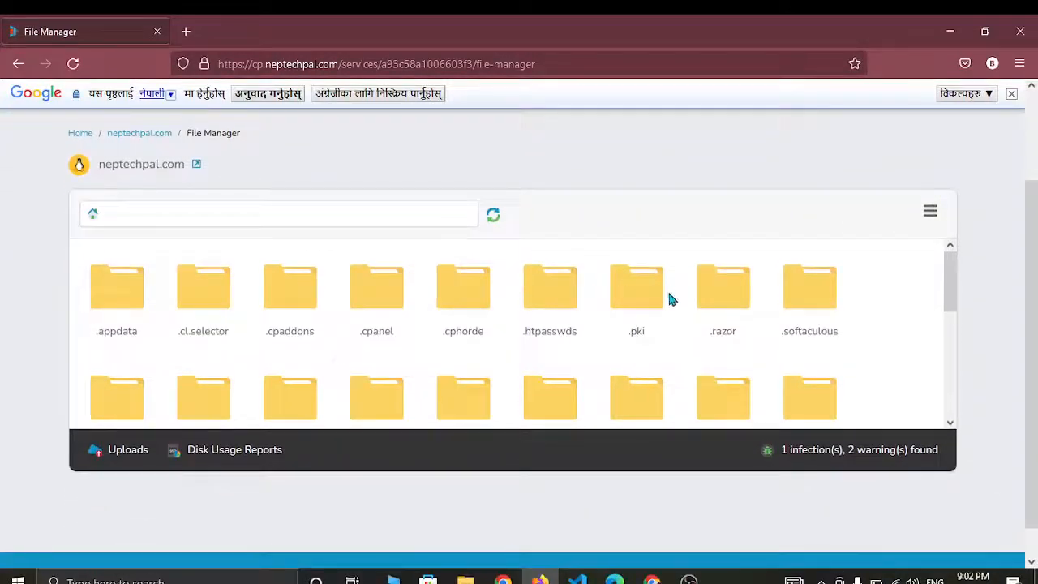
{"action": "scroll", "coordinate": [597, 349], "scroll_direction": "down", "scroll_amount": 1}
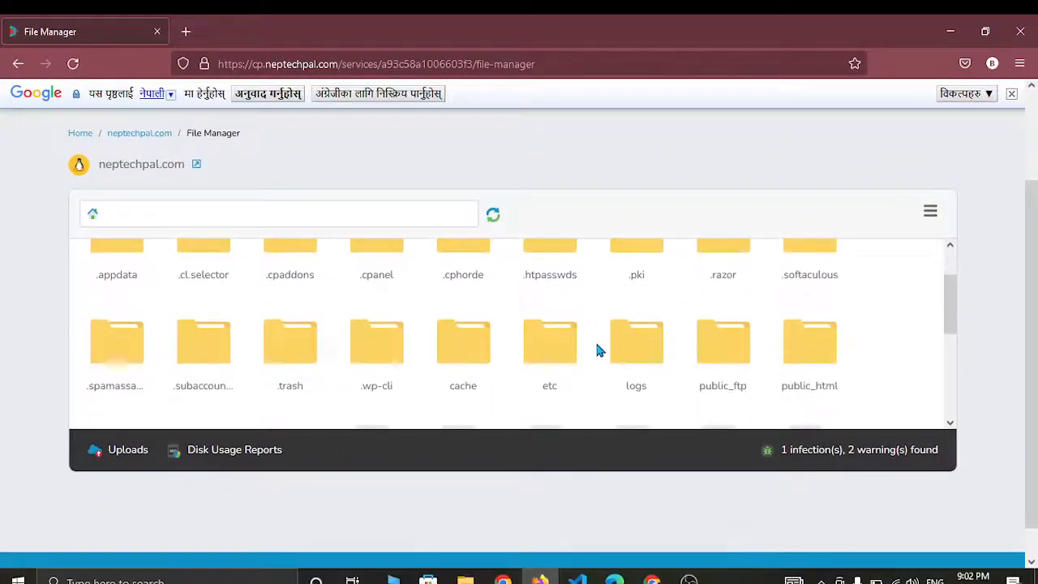
{"action": "double_click", "coordinate": [812, 356]}
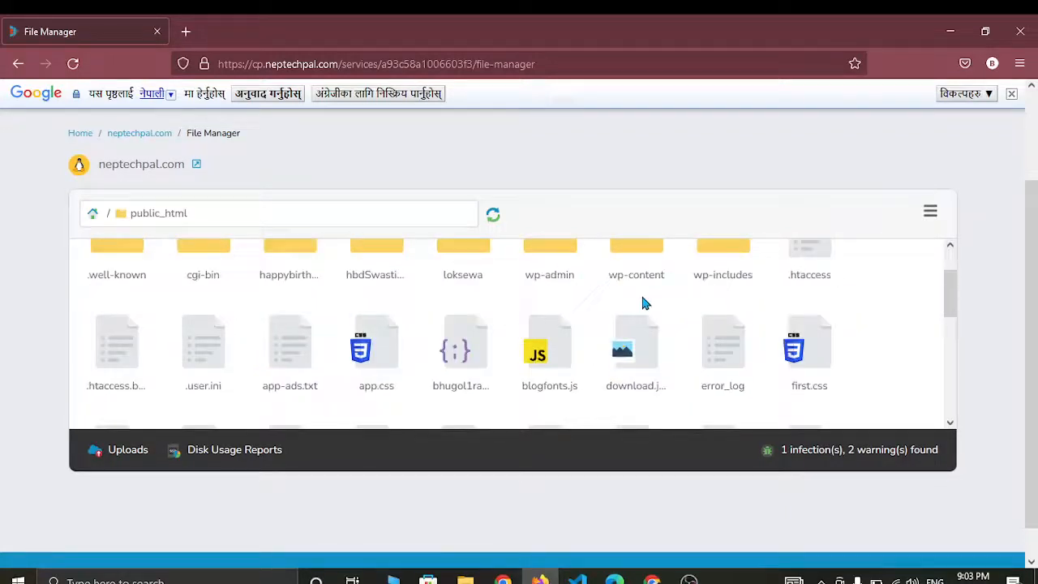
{"action": "scroll", "coordinate": [529, 284], "scroll_direction": "up", "scroll_amount": 1}
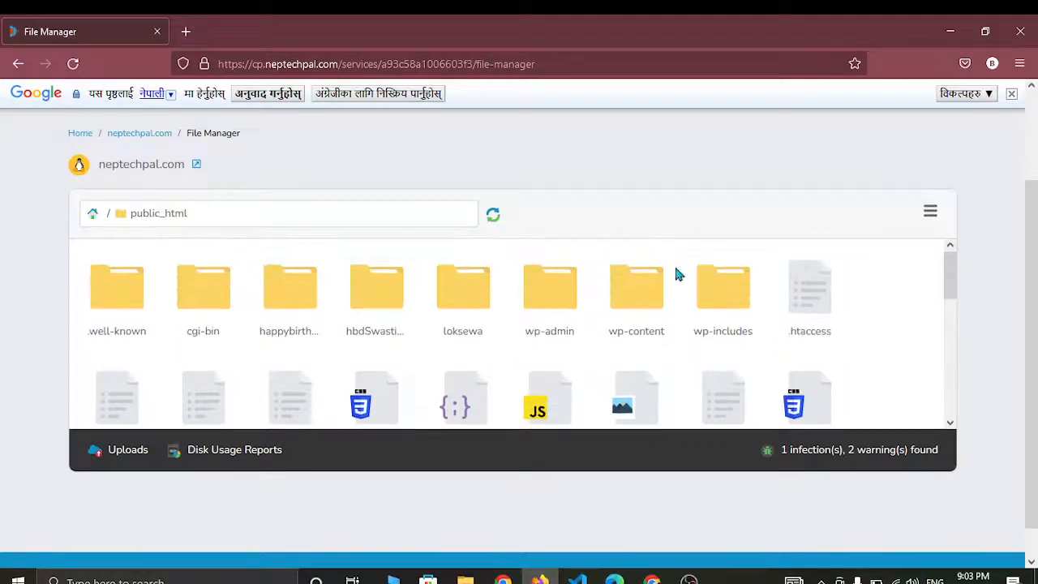
{"action": "right_click", "coordinate": [860, 299]}
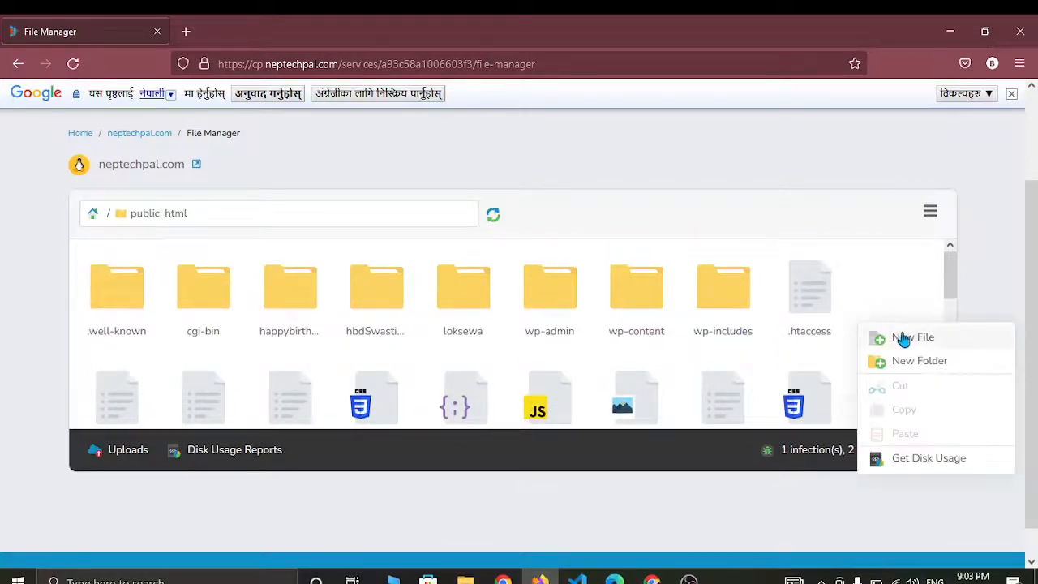
{"action": "left_click", "coordinate": [902, 364]}
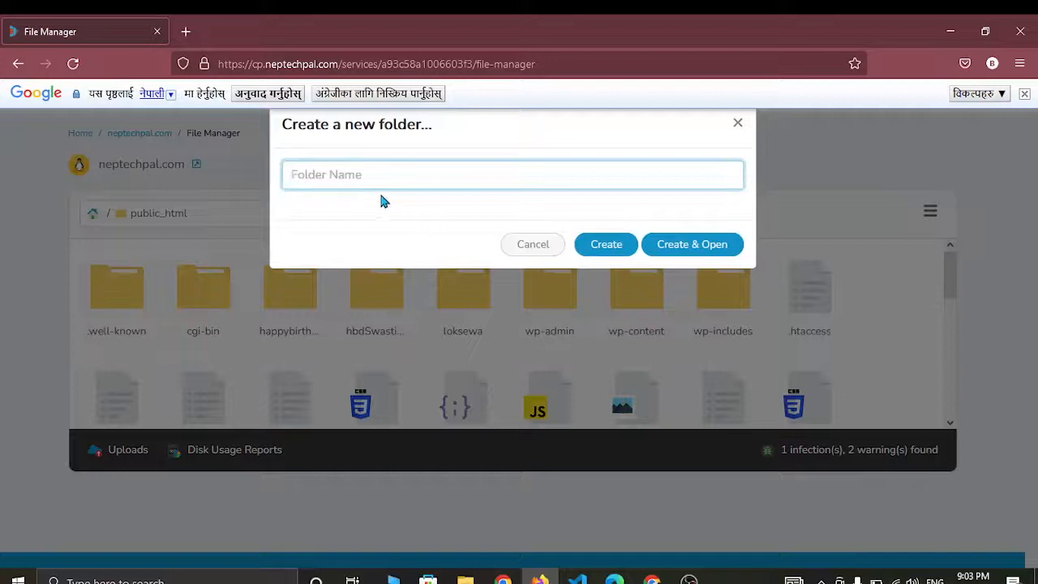
{"action": "type", "text": "quiz"}
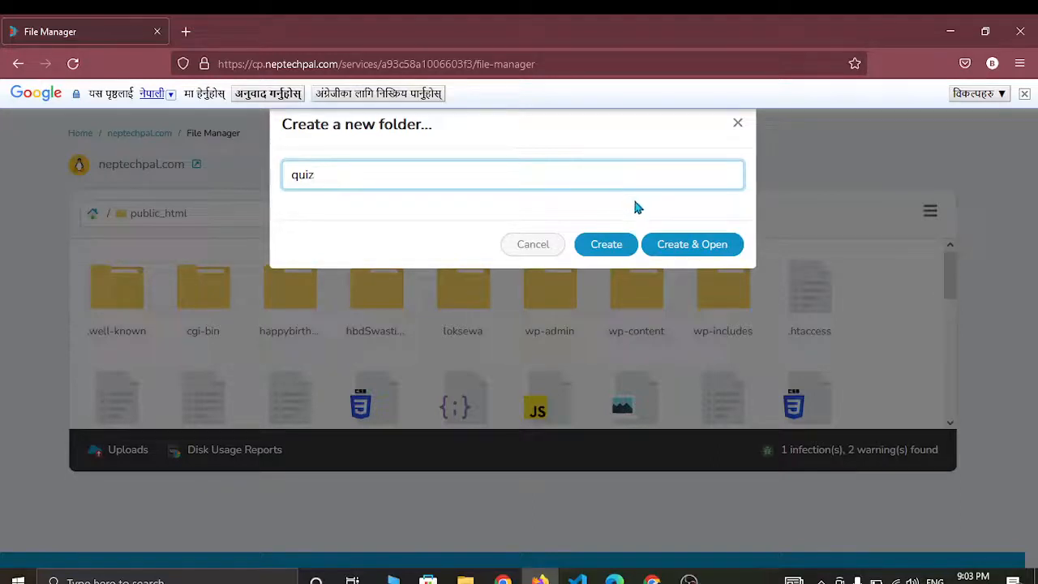
{"action": "left_click", "coordinate": [674, 245]}
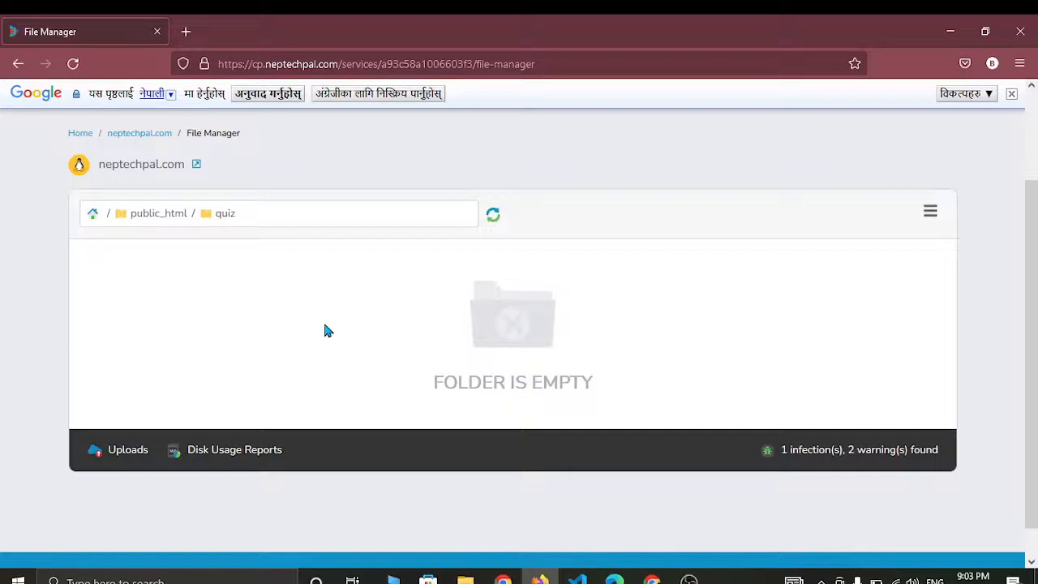
Upload Quiz.zip from the desktop's Quiz folder into the quiz folder and close the uploads list.
{"action": "left_click", "coordinate": [119, 457]}
{"action": "left_click", "coordinate": [262, 377]}
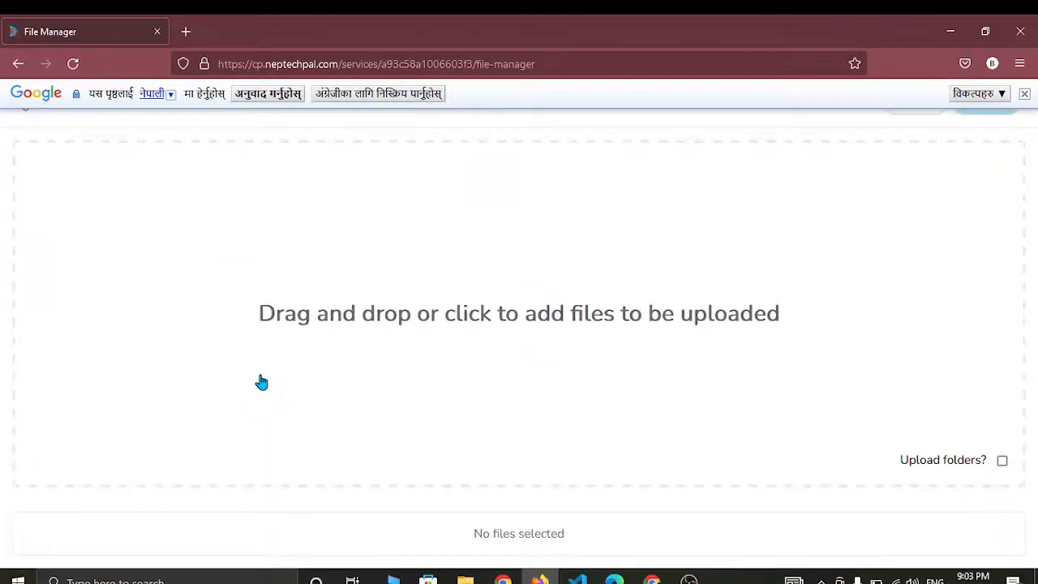
{"action": "left_click", "coordinate": [394, 315]}
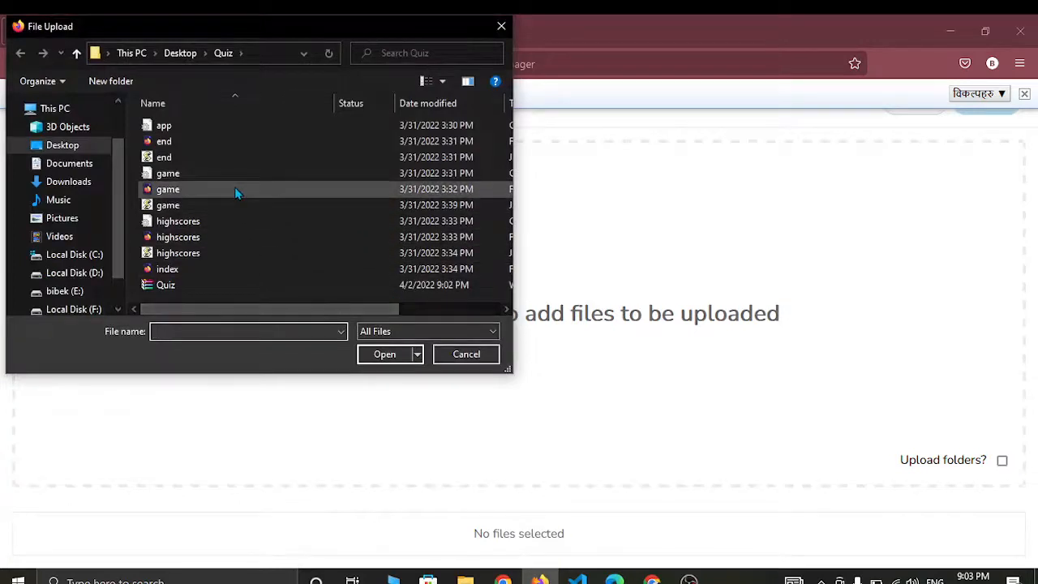
{"action": "left_click", "coordinate": [188, 287]}
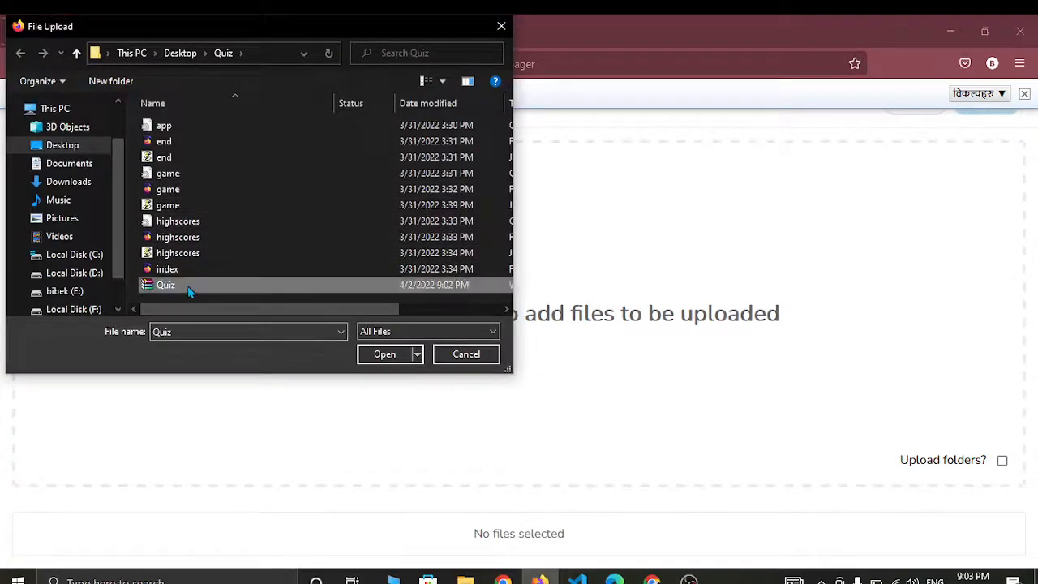
{"action": "left_click", "coordinate": [386, 358]}
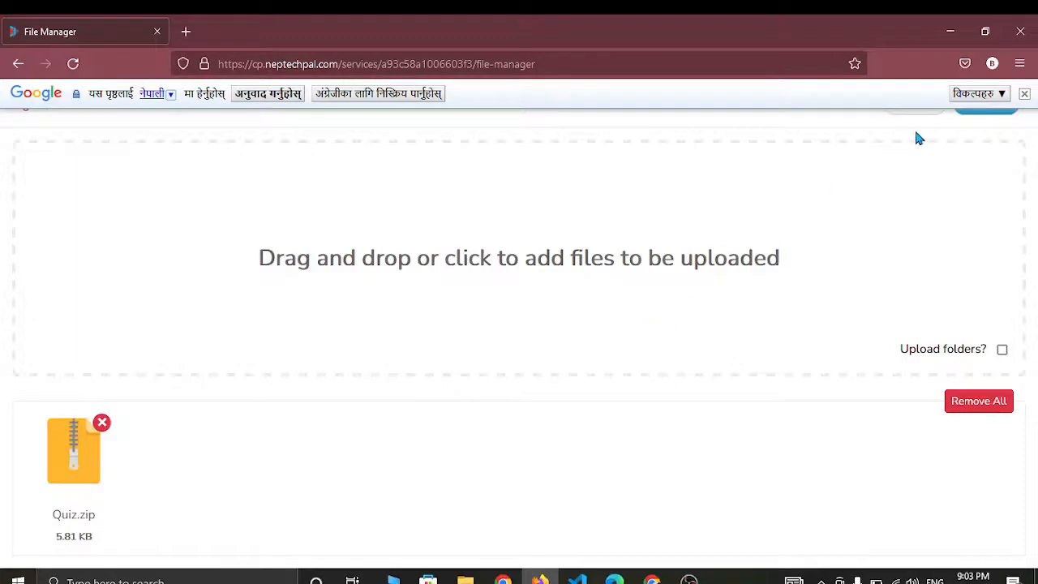
{"action": "left_click", "coordinate": [1025, 94]}
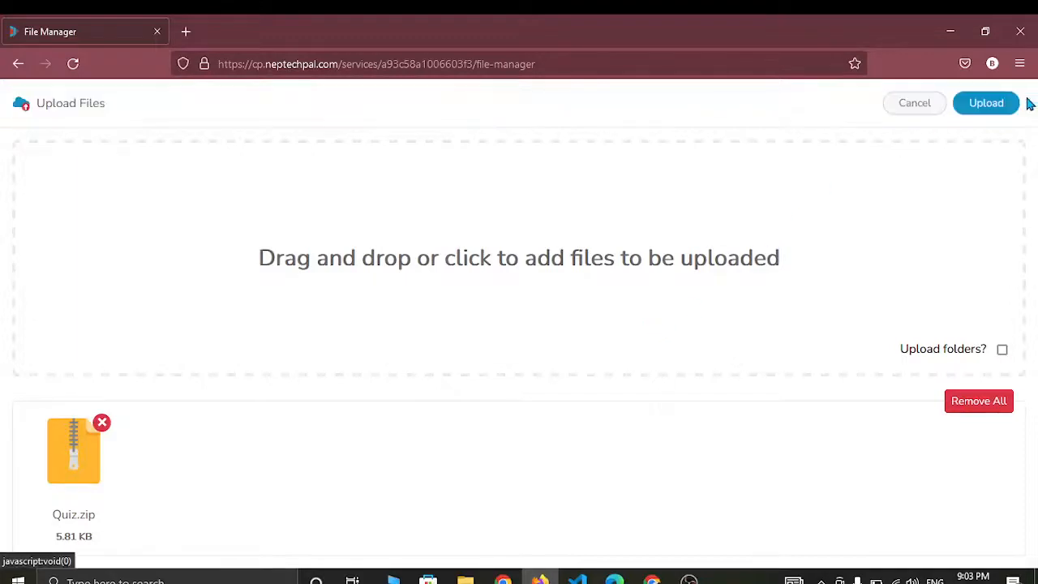
{"action": "left_click", "coordinate": [986, 105]}
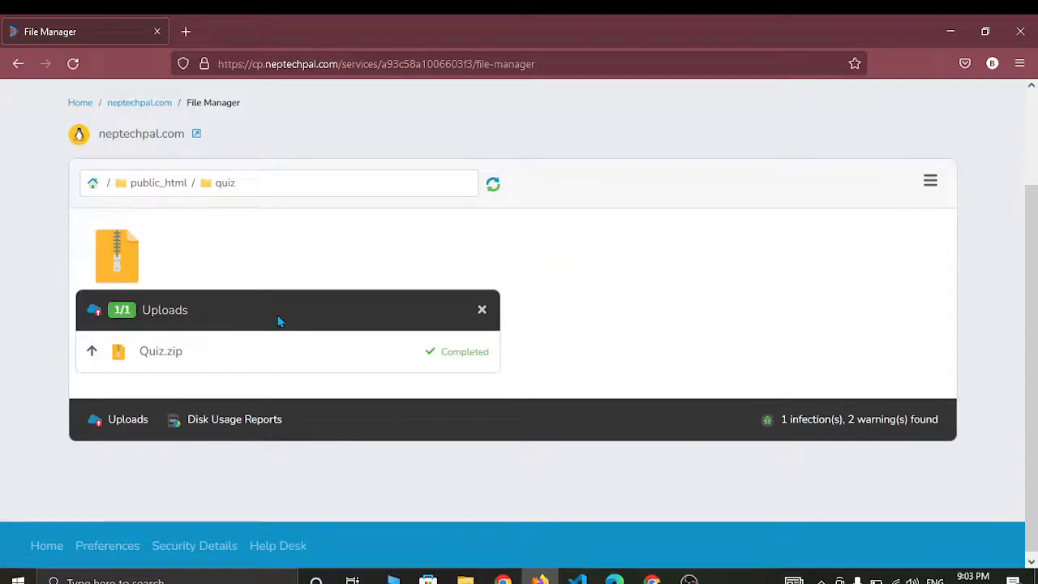
{"action": "left_click", "coordinate": [483, 312]}
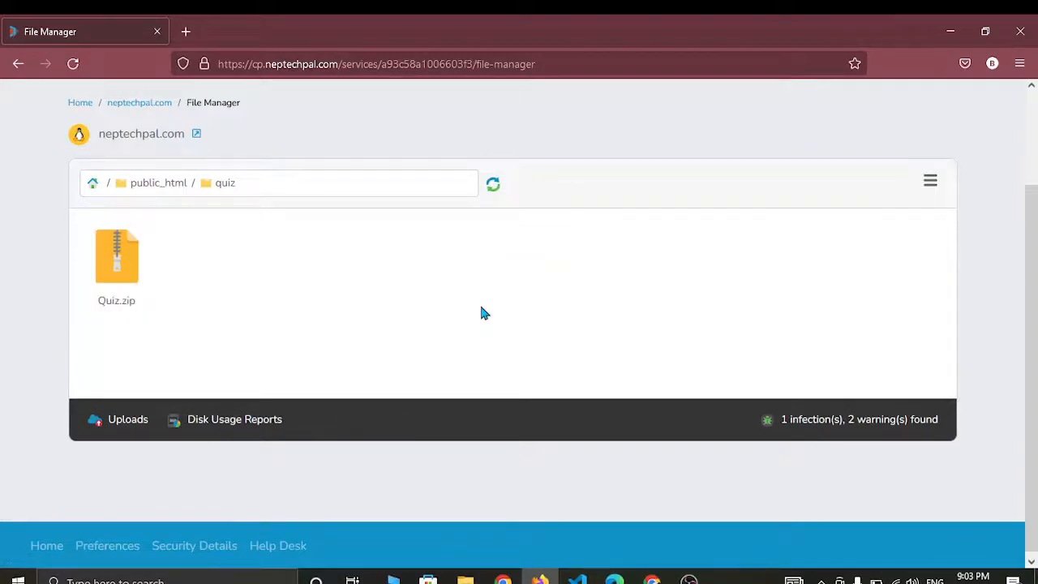
Extract Quiz.zip directly into the quiz folder and permanently delete the archive.
{"action": "right_click", "coordinate": [120, 273]}
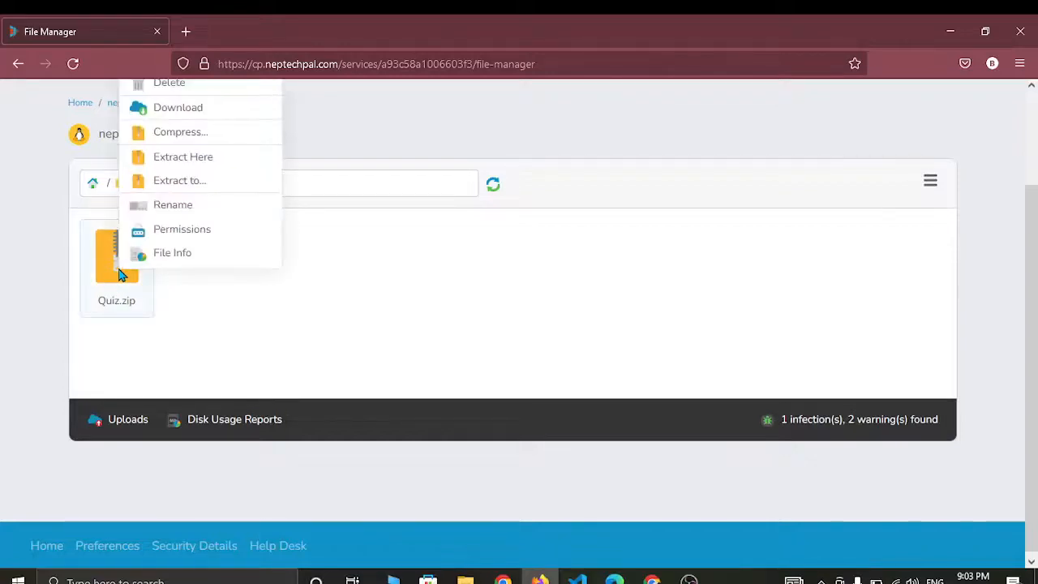
{"action": "left_click", "coordinate": [180, 157]}
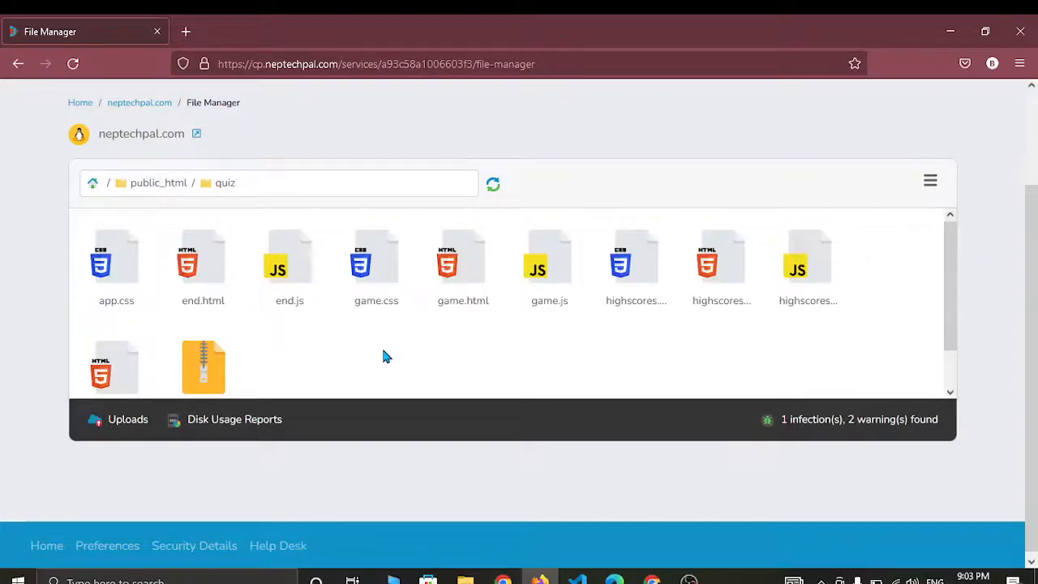
{"action": "scroll", "coordinate": [387, 357], "scroll_direction": "down", "scroll_amount": 1}
{"action": "left_click", "coordinate": [209, 347]}
{"action": "right_click", "coordinate": [210, 347]}
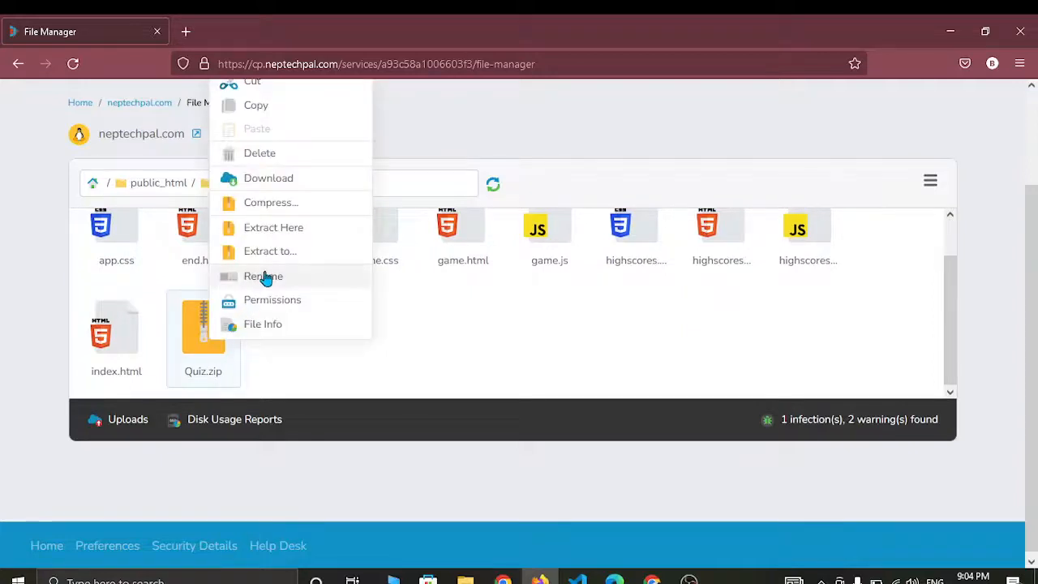
{"action": "left_click", "coordinate": [261, 153]}
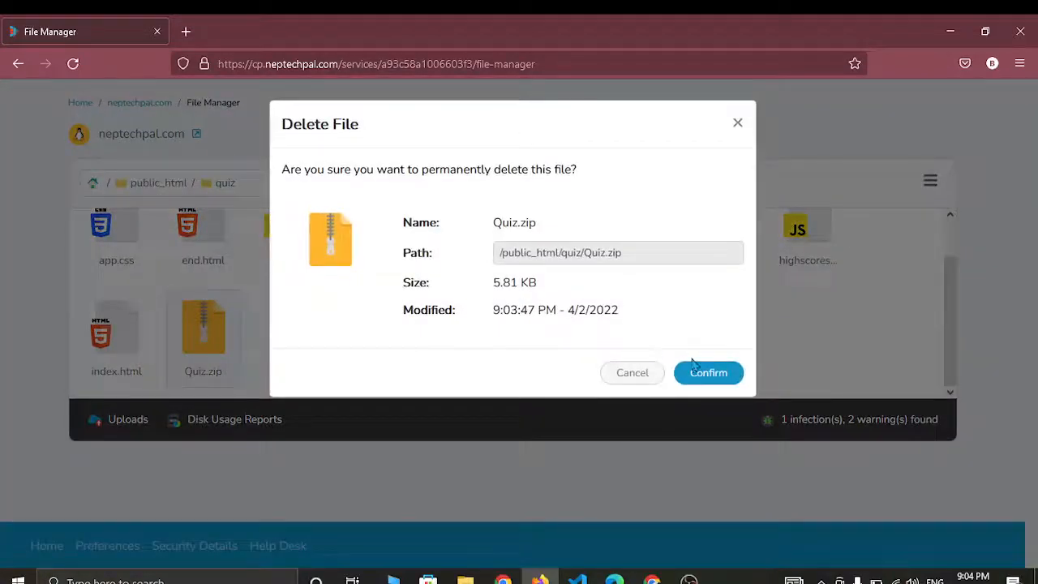
{"action": "left_click", "coordinate": [714, 373]}
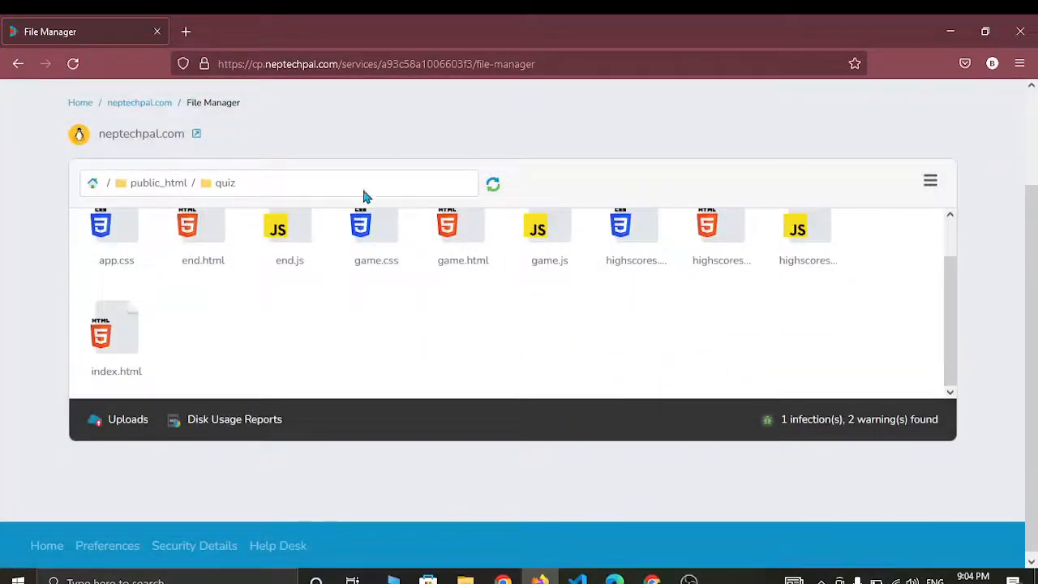
Return to the neptechpal.com service overview, open its Subdomains management page and decline saving the password.
{"action": "left_click", "coordinate": [79, 110]}
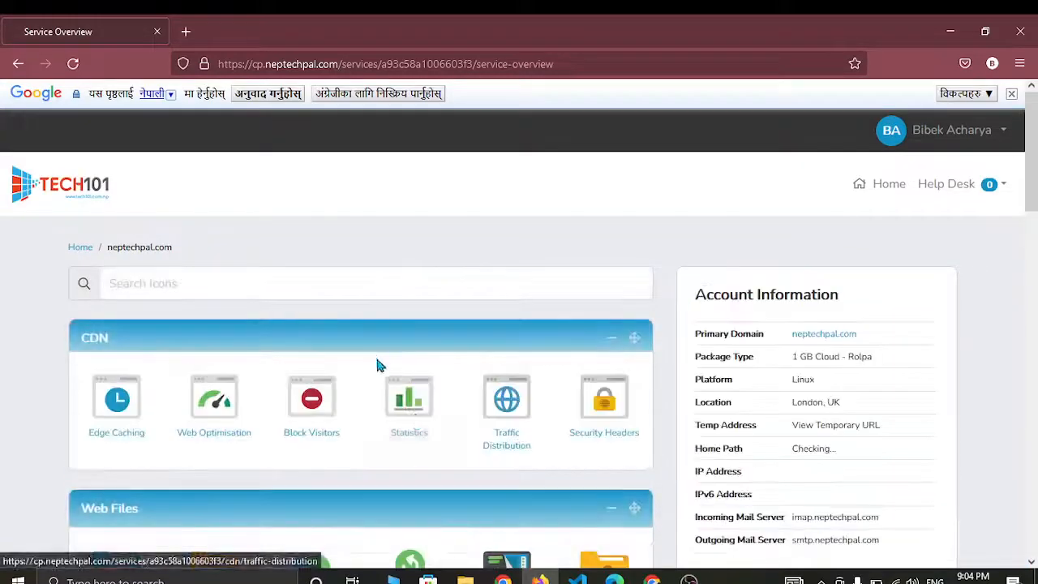
{"action": "scroll", "coordinate": [366, 393], "scroll_direction": "down", "scroll_amount": 4}
{"action": "scroll", "coordinate": [369, 403], "scroll_direction": "down", "scroll_amount": 5}
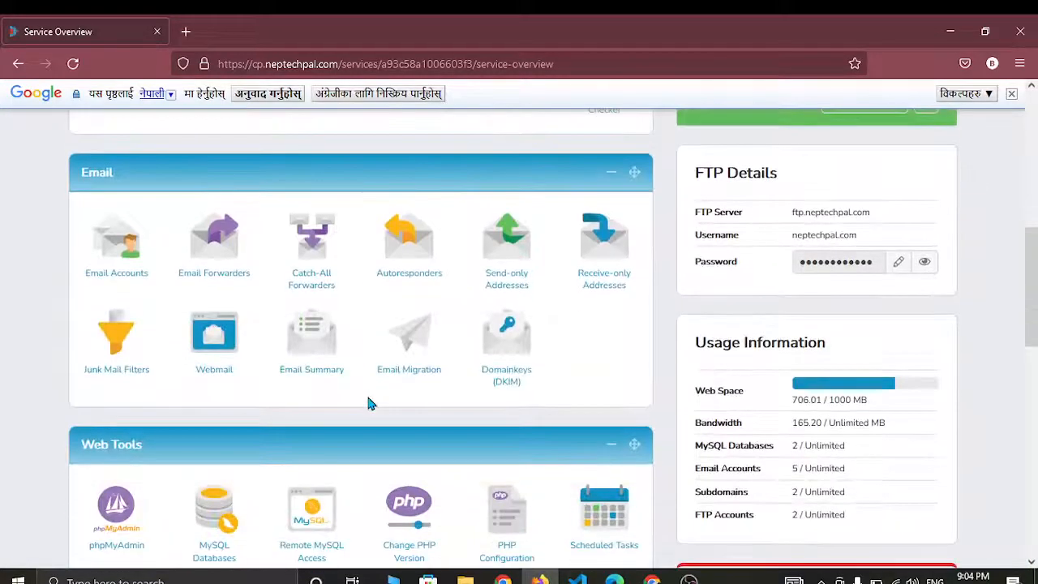
{"action": "scroll", "coordinate": [367, 401], "scroll_direction": "down", "scroll_amount": 5}
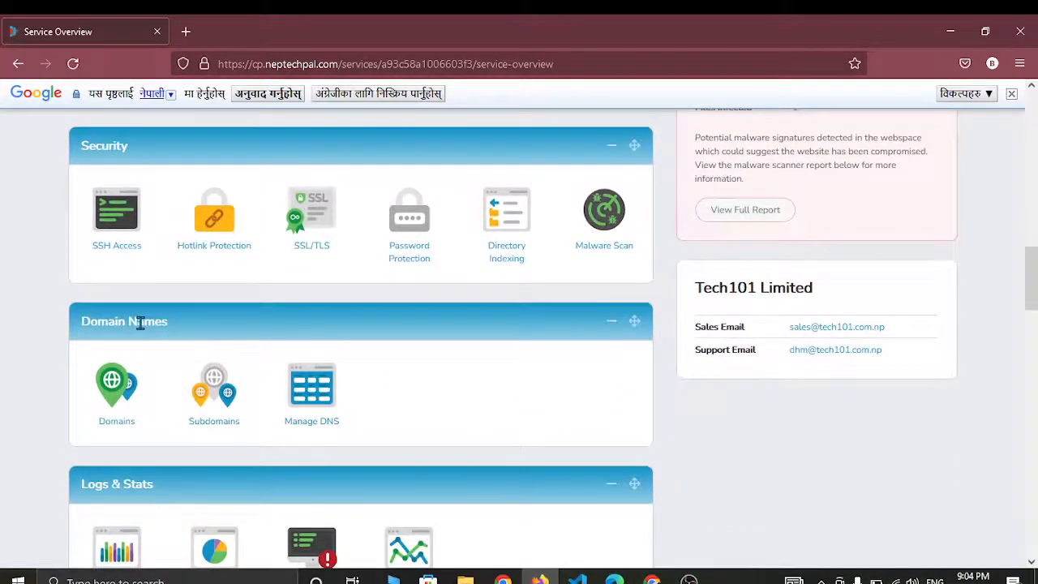
{"action": "left_click", "coordinate": [218, 418]}
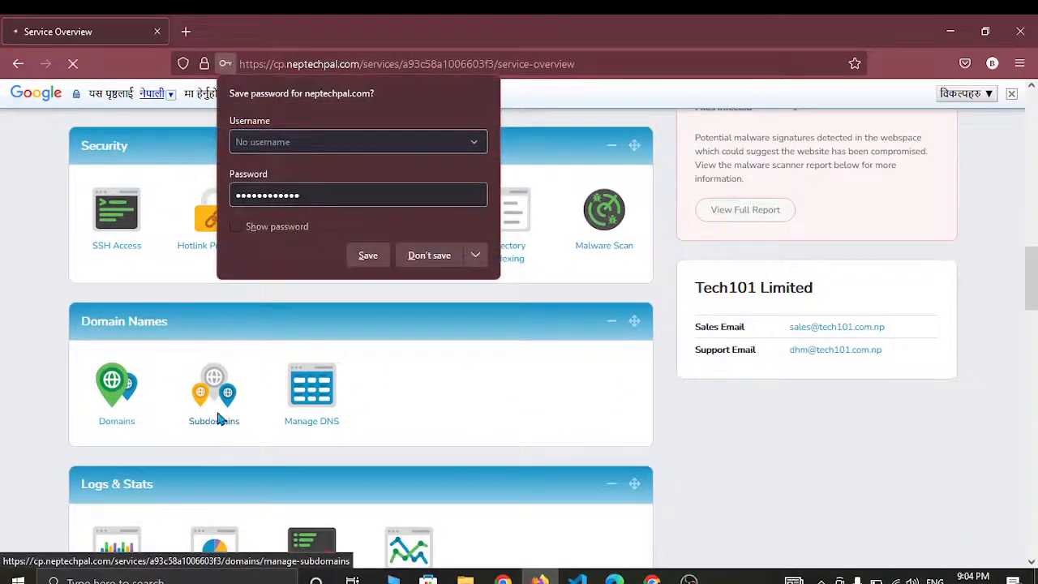
{"action": "left_click", "coordinate": [429, 256]}
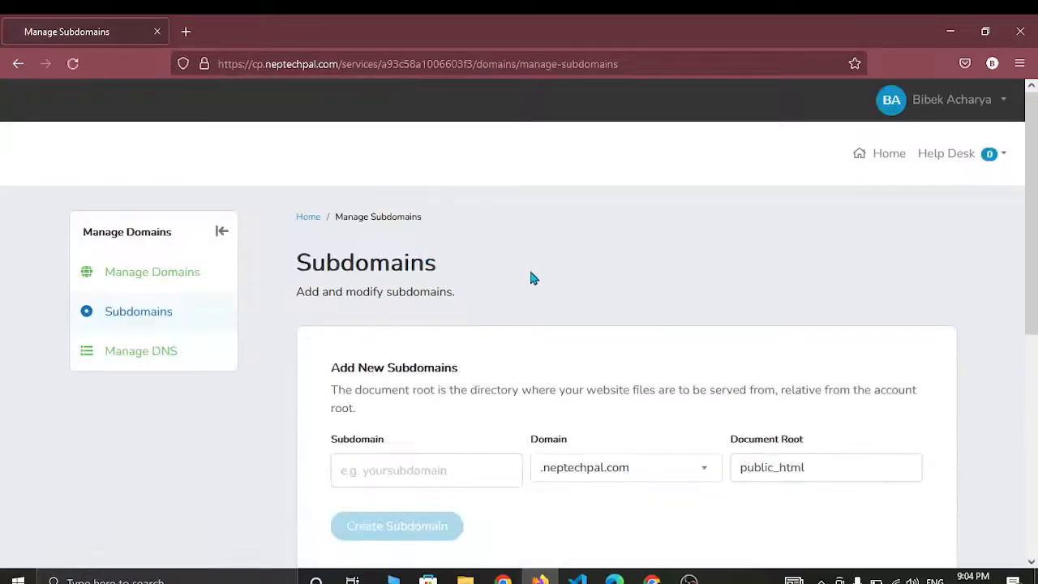
Fill in the new subdomain name as quiz under neptechpal.com with the document root public_html/quiz.
{"action": "scroll", "coordinate": [558, 276], "scroll_direction": "down", "scroll_amount": 2}
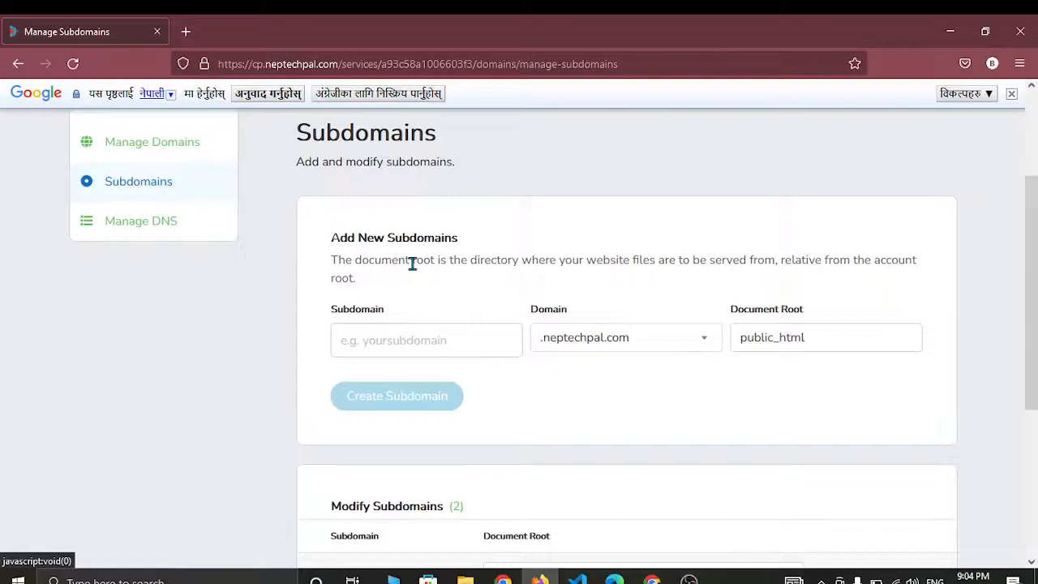
{"action": "left_click", "coordinate": [416, 355]}
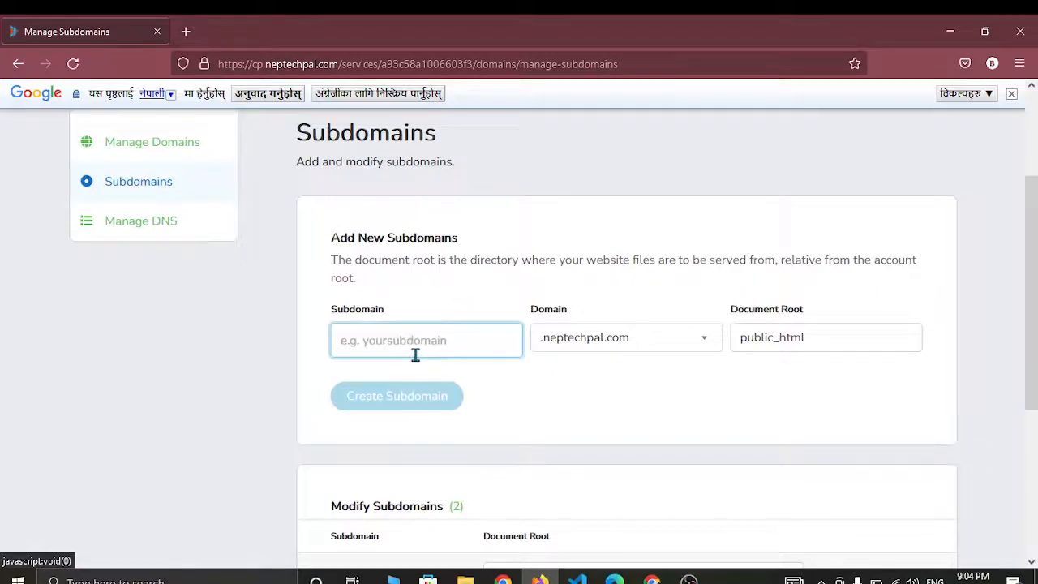
{"action": "type", "text": "quiz"}
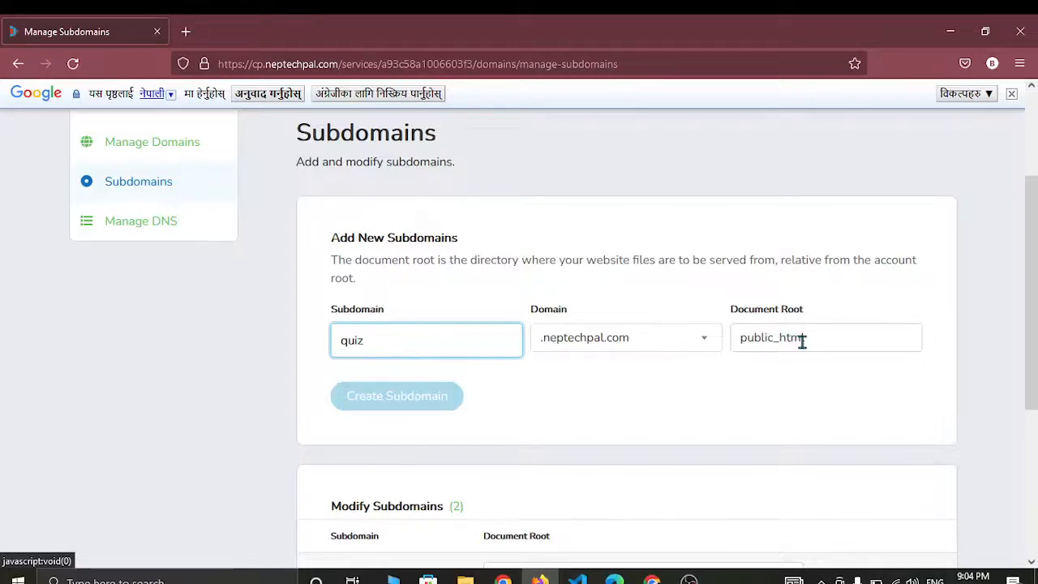
{"action": "left_click_drag", "start_coordinate": [815, 344], "coordinate": [823, 339]}
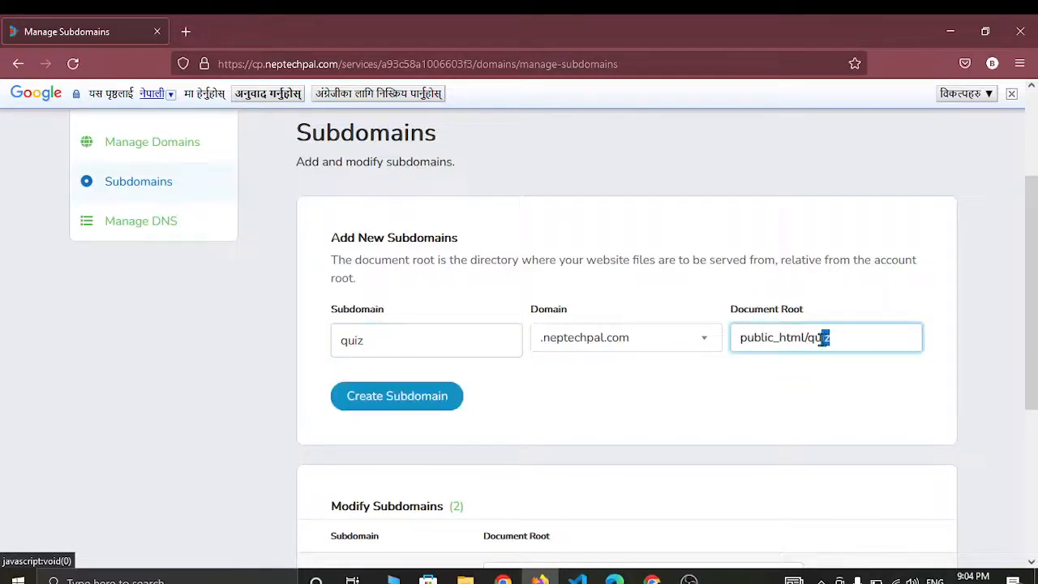
{"action": "left_click", "coordinate": [752, 365]}
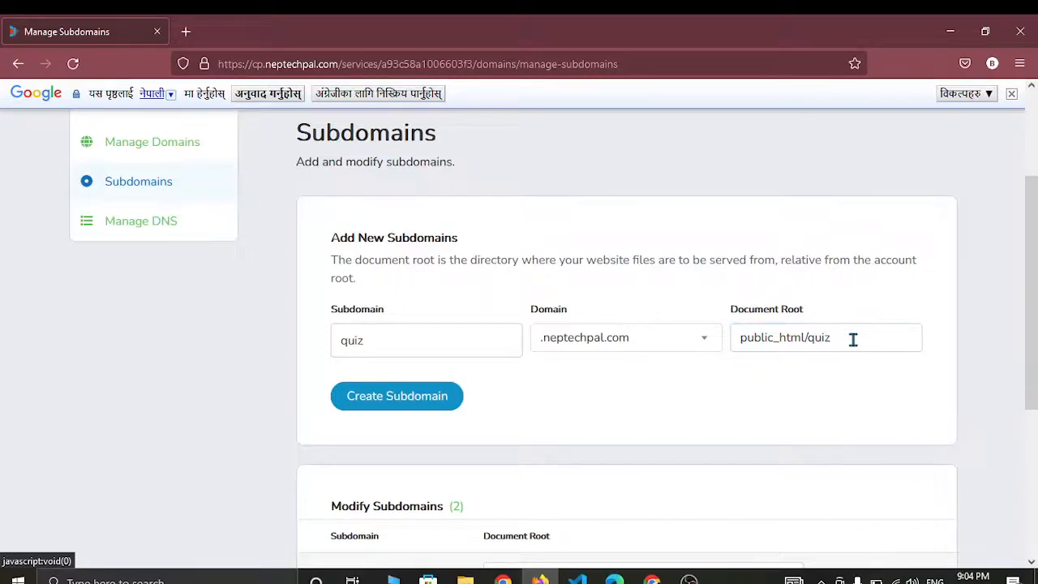
Open the hosting File Manager in a new browser tab, decline saving the password and check the quiz folder's location inside public_html.
{"action": "left_click", "coordinate": [185, 31]}
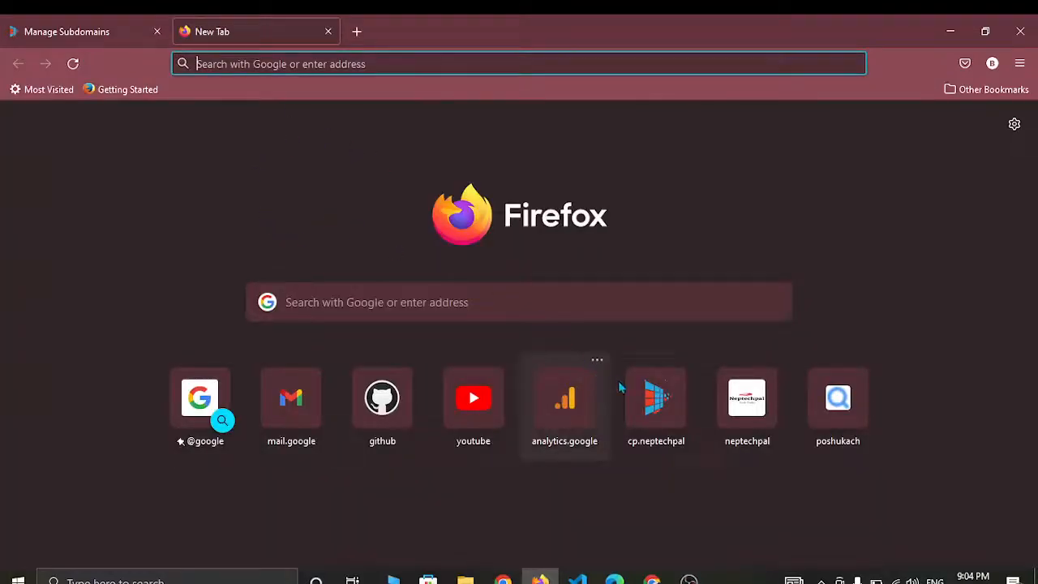
{"action": "left_click", "coordinate": [656, 397]}
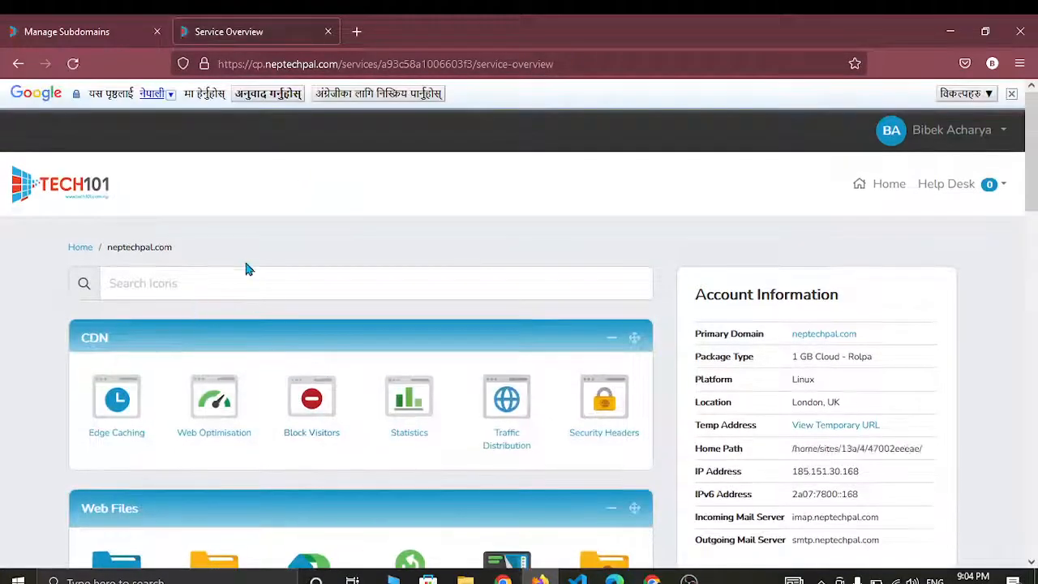
{"action": "scroll", "coordinate": [243, 264], "scroll_direction": "down", "scroll_amount": 3}
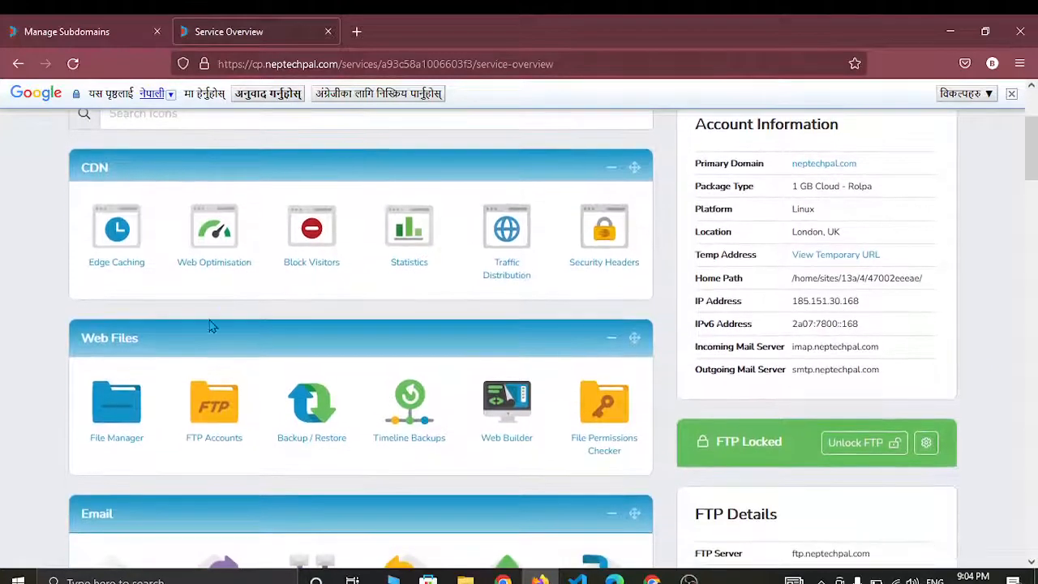
{"action": "left_click", "coordinate": [111, 417]}
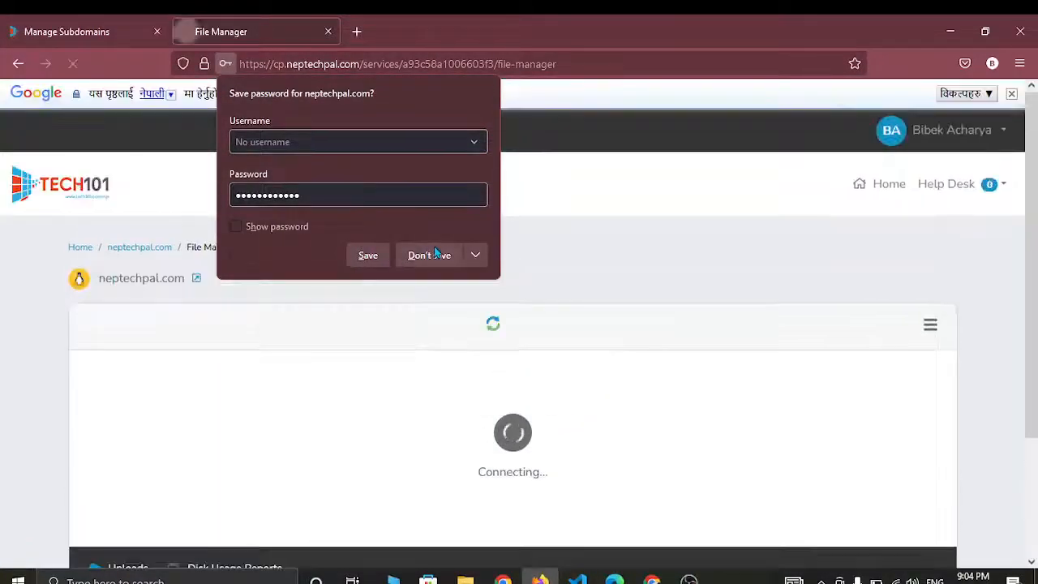
{"action": "left_click", "coordinate": [429, 254]}
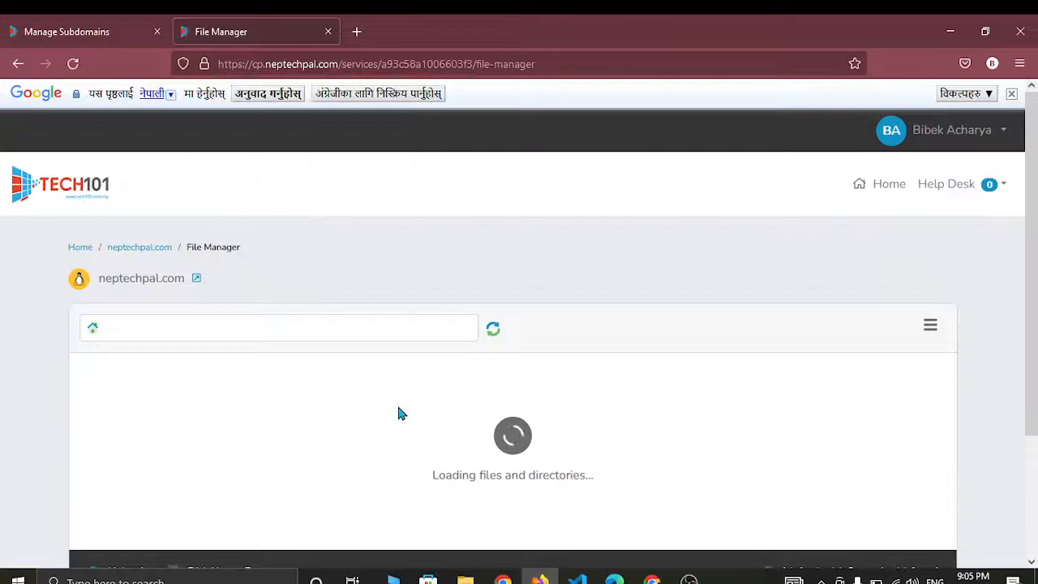
{"action": "scroll", "coordinate": [398, 410], "scroll_direction": "down", "scroll_amount": 3}
{"action": "scroll", "coordinate": [594, 330], "scroll_direction": "down", "scroll_amount": 2}
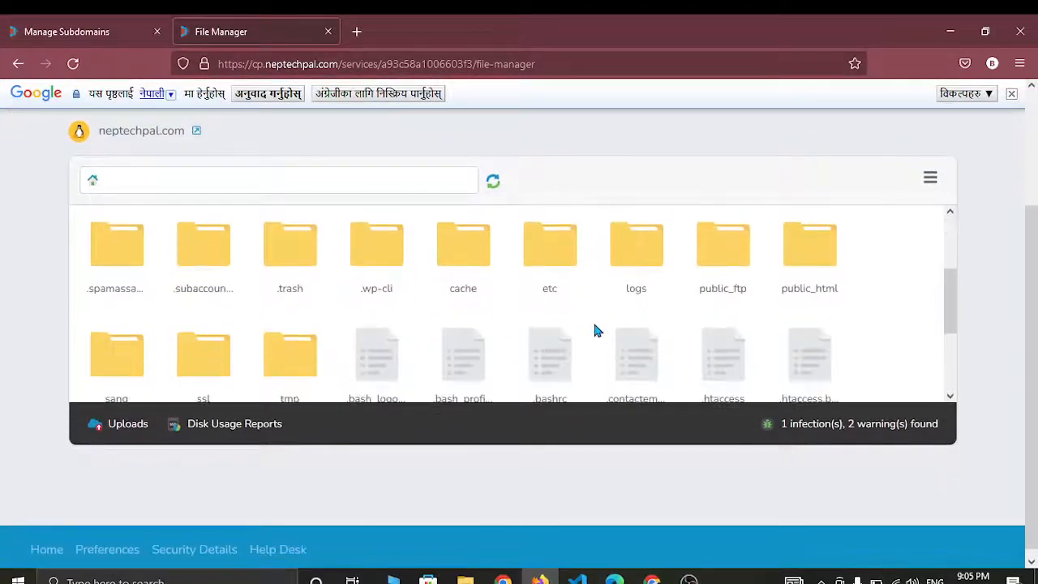
{"action": "double_click", "coordinate": [810, 251]}
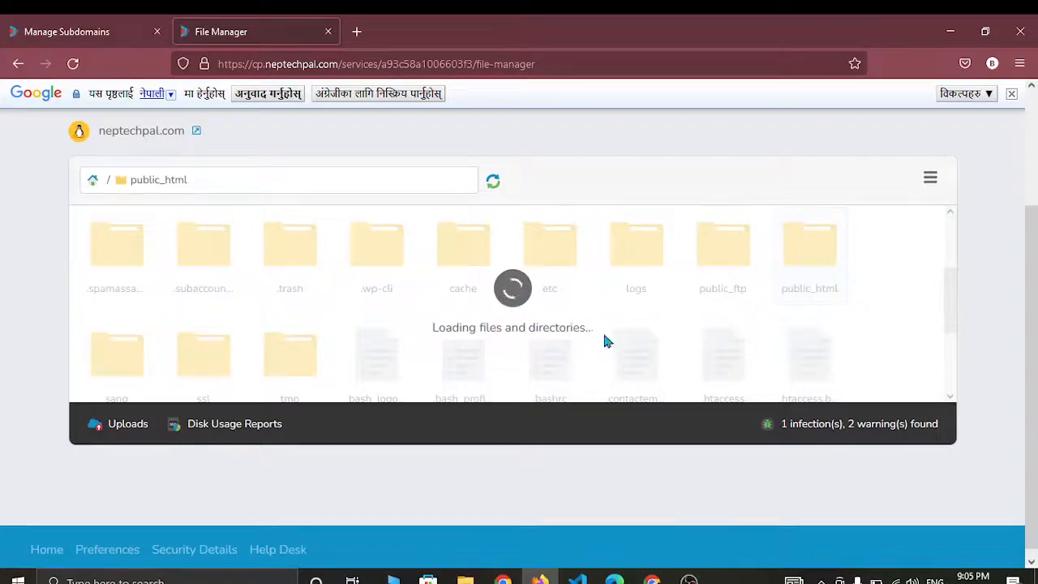
{"action": "scroll", "coordinate": [515, 323], "scroll_direction": "up", "scroll_amount": 2}
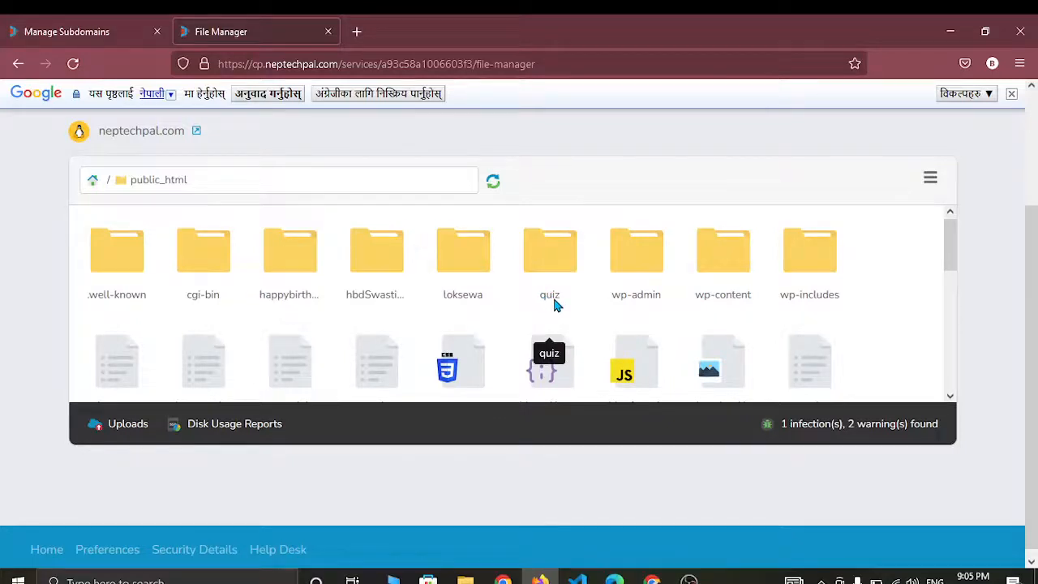
Go back to the filled-in subdomain form, create the quiz subdomain pointing to public_html/quiz and dismiss the translation bar.
{"action": "left_click", "coordinate": [64, 31]}
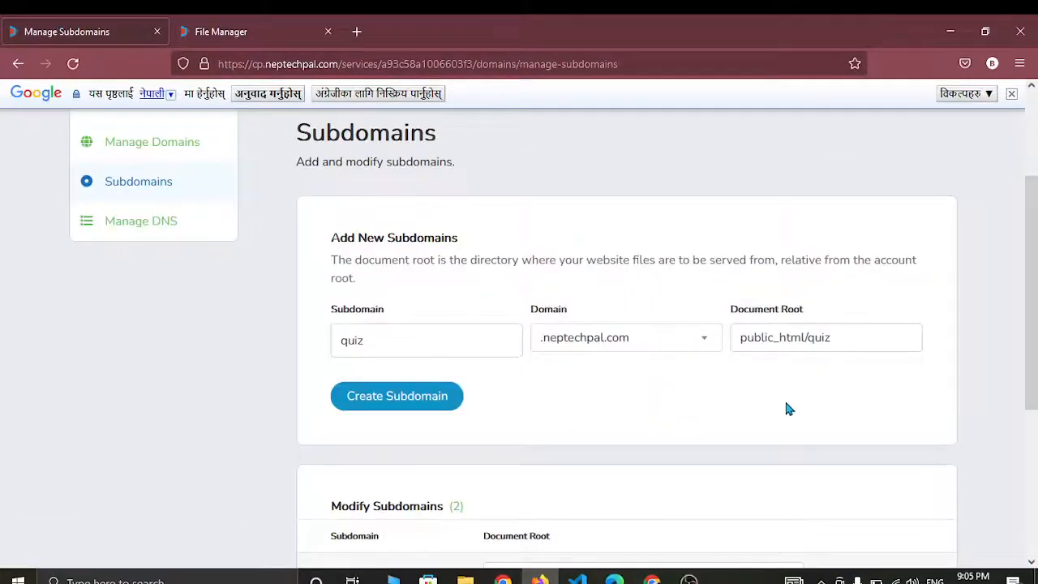
{"action": "left_click", "coordinate": [851, 332]}
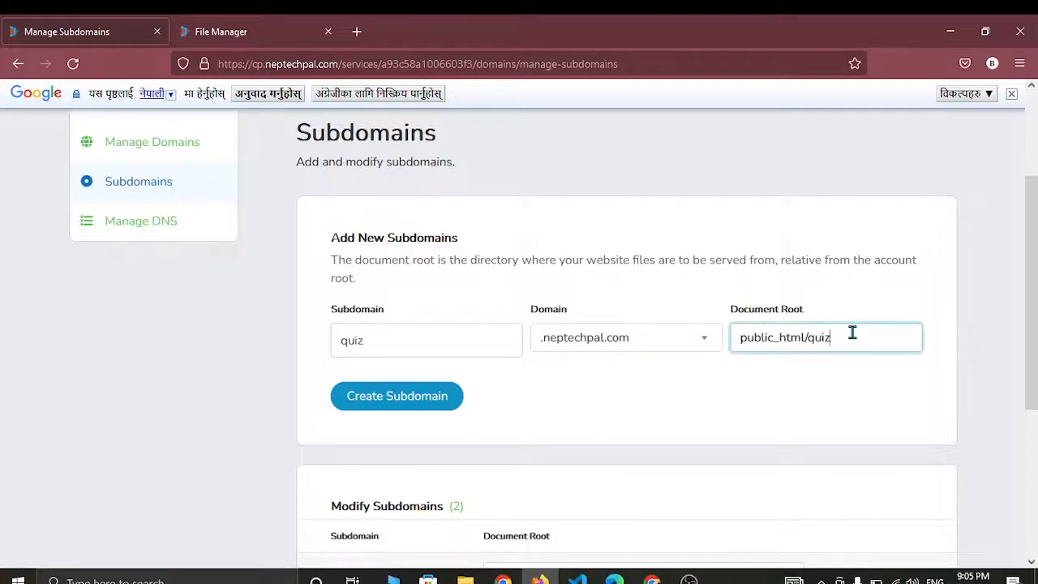
{"action": "left_click", "coordinate": [759, 381]}
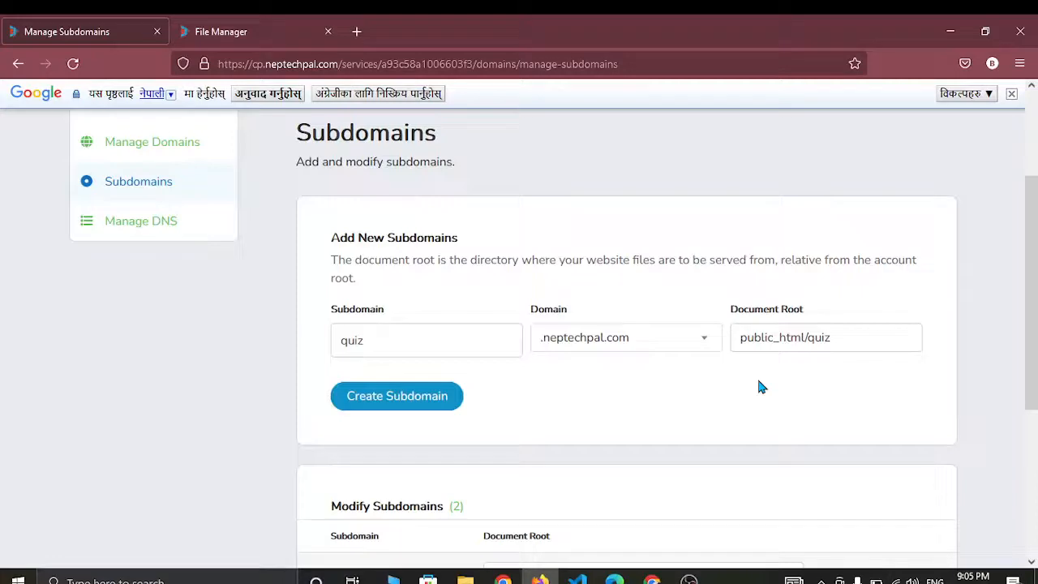
{"action": "double_click", "coordinate": [843, 340]}
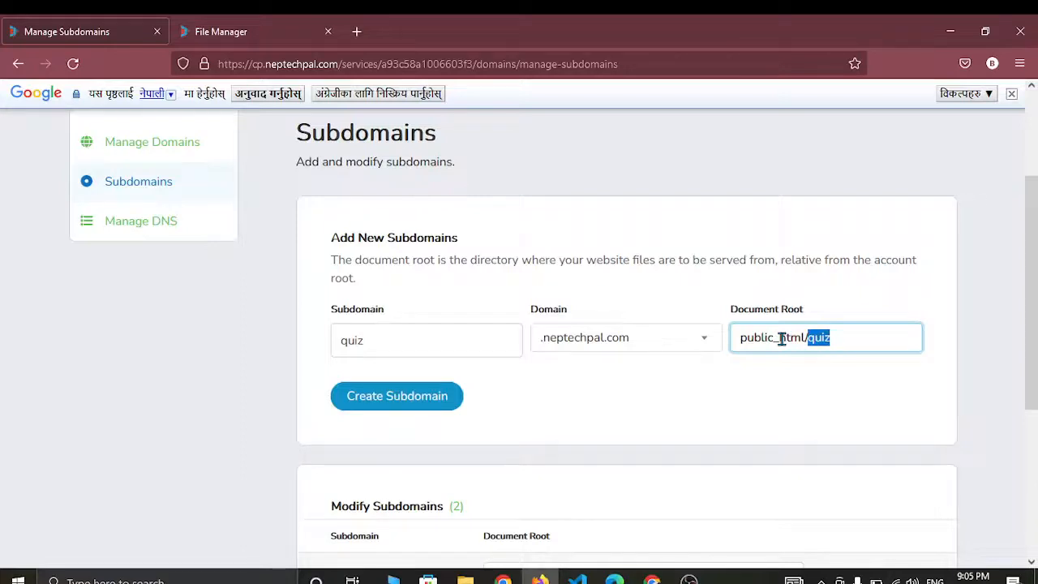
{"action": "left_click", "coordinate": [841, 339]}
{"action": "left_click", "coordinate": [398, 396]}
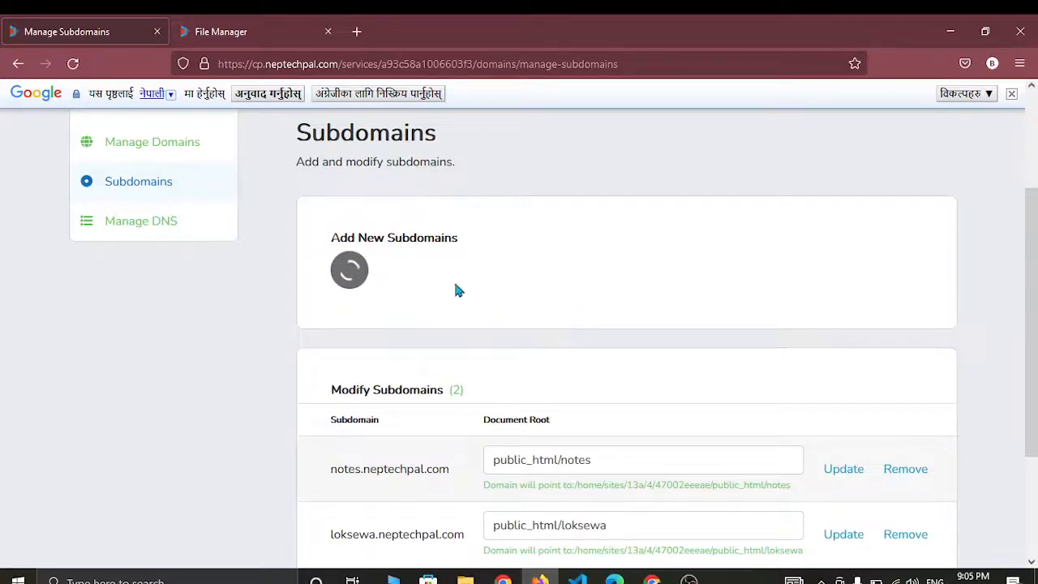
{"action": "left_click", "coordinate": [1014, 95]}
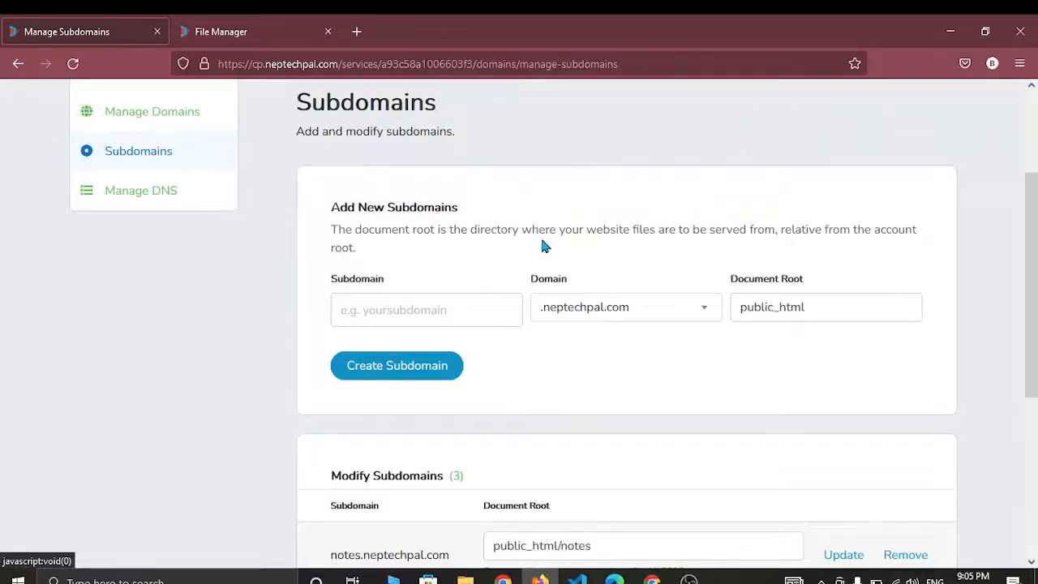
Copy the address quiz.neptechpal.com from the subdomain list and load it in a new browser tab.
{"action": "scroll", "coordinate": [543, 242], "scroll_direction": "down", "scroll_amount": 3}
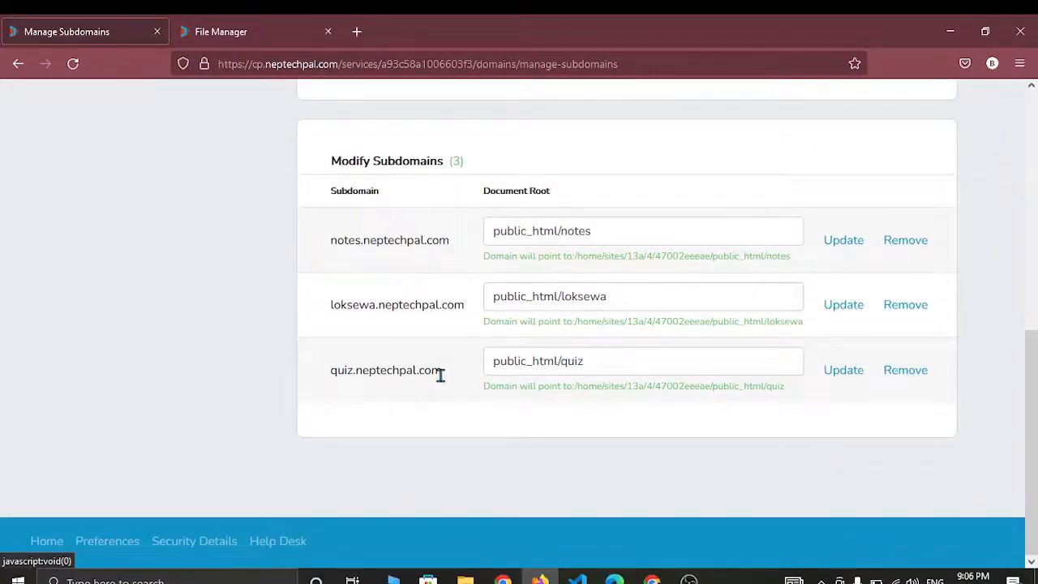
{"action": "left_click_drag", "start_coordinate": [442, 370], "coordinate": [329, 369]}
{"action": "key", "text": "ctrl+c"}
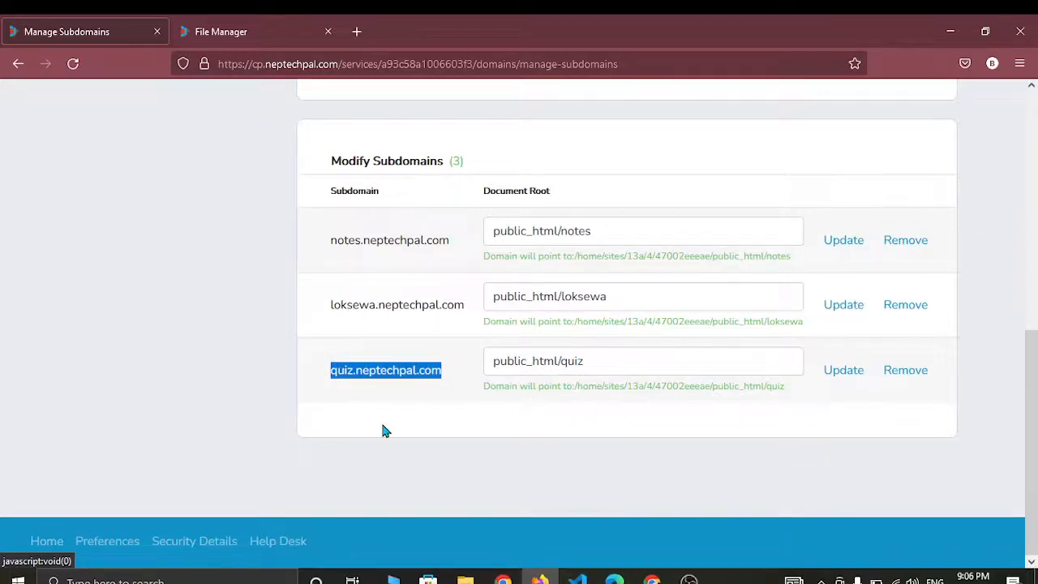
{"action": "left_click", "coordinate": [357, 31]}
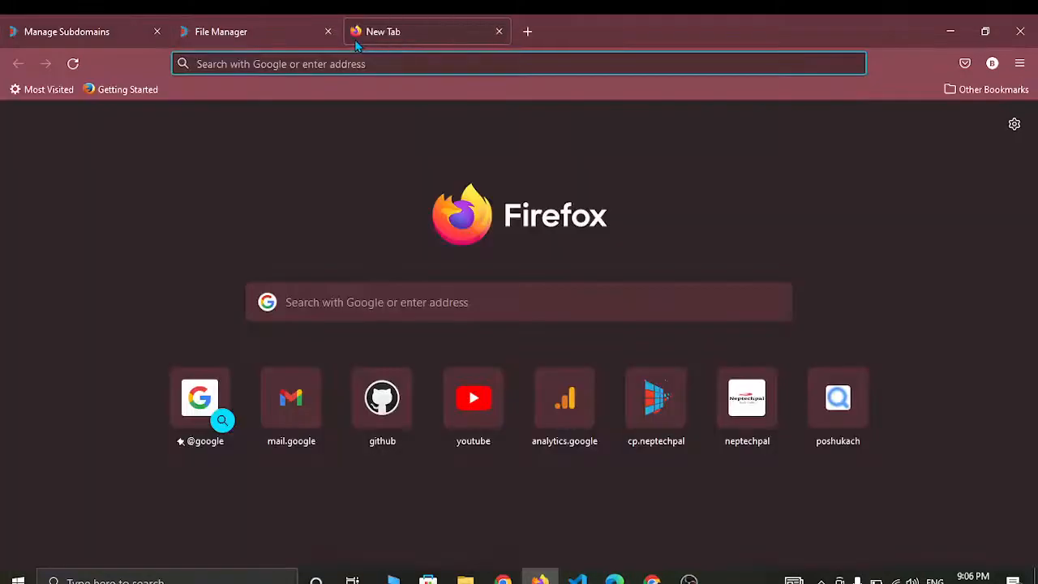
{"action": "key", "text": "ctrl+v"}
{"action": "key", "text": "Return"}
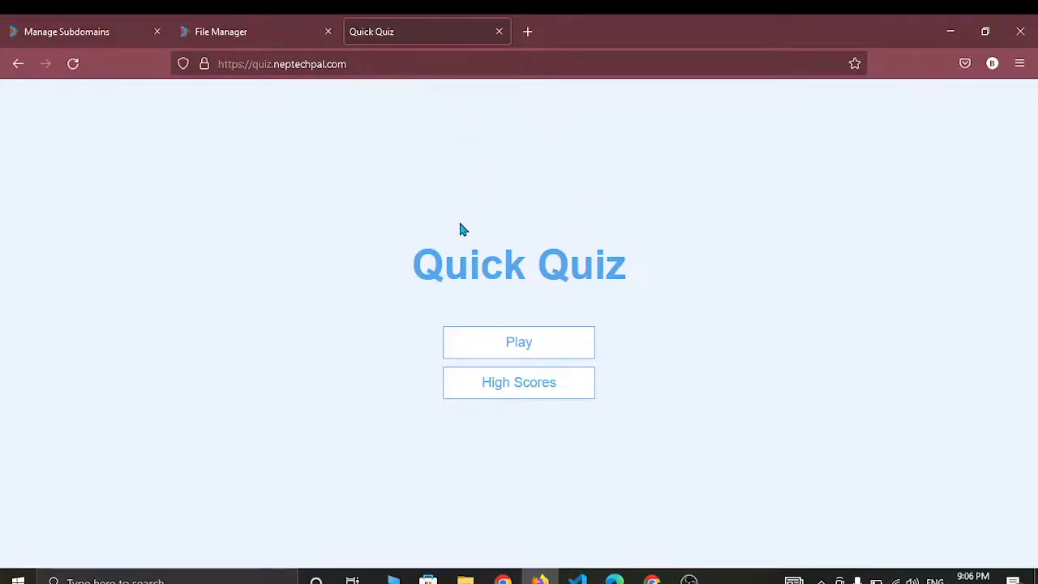
Start the Quick Quiz on the hosted site and answer several questions to test that the game works.
{"action": "left_click", "coordinate": [524, 340]}
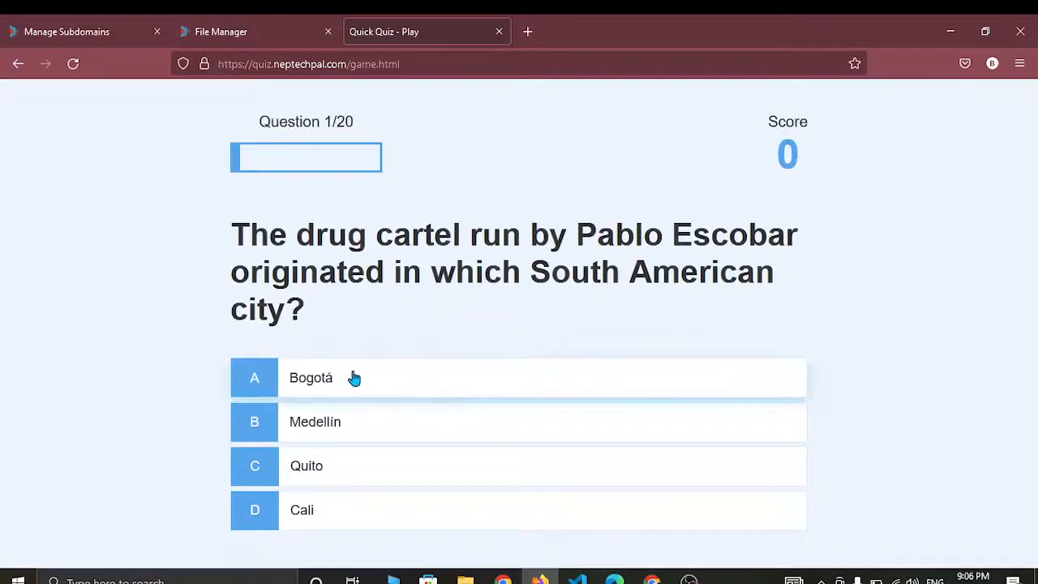
{"action": "left_click", "coordinate": [353, 378]}
{"action": "left_click", "coordinate": [385, 438]}
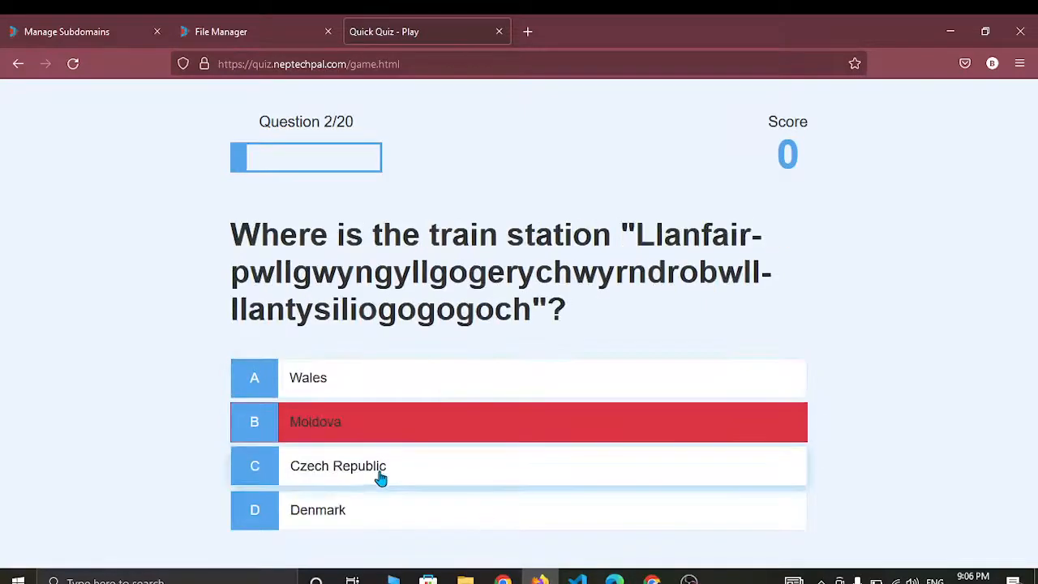
{"action": "left_click", "coordinate": [383, 388]}
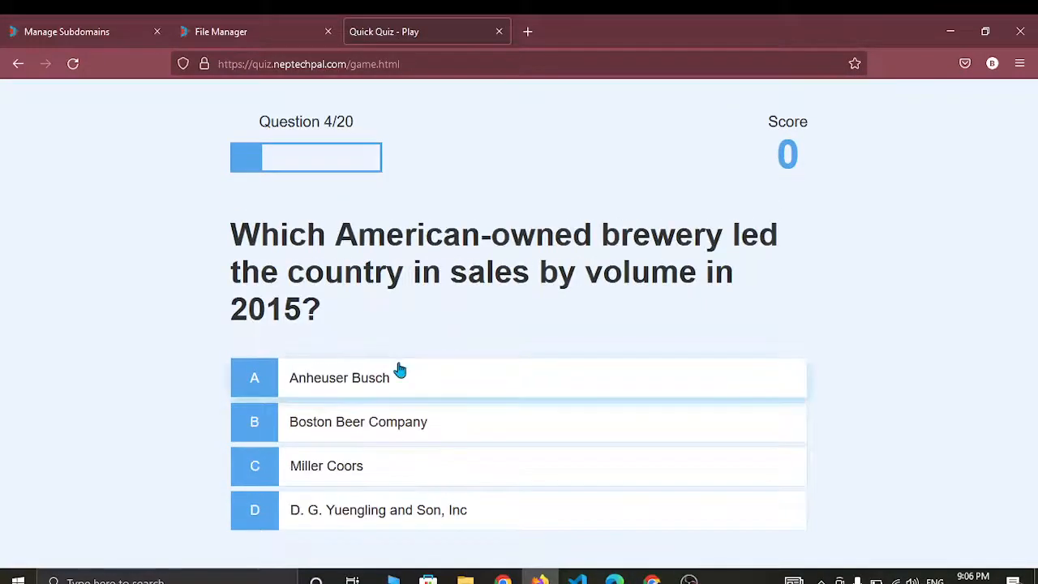
{"action": "left_click", "coordinate": [400, 371]}
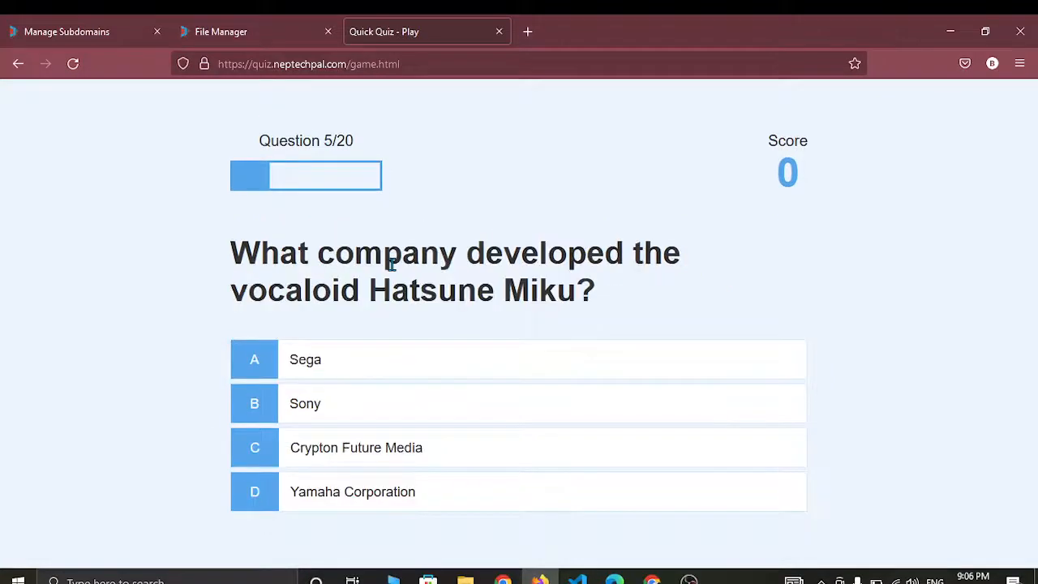
{"action": "left_click", "coordinate": [452, 375]}
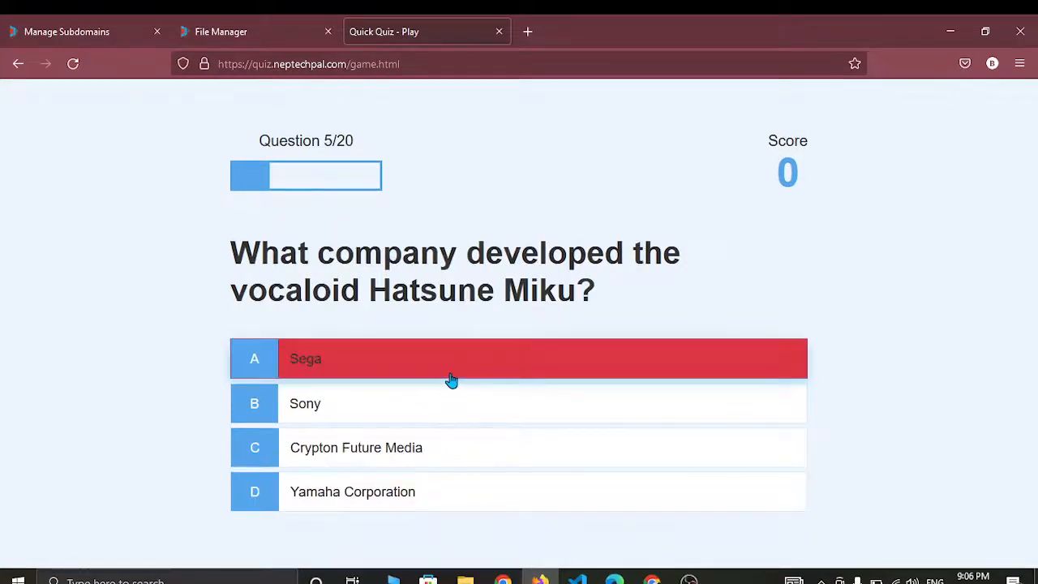
{"action": "left_click", "coordinate": [454, 425]}
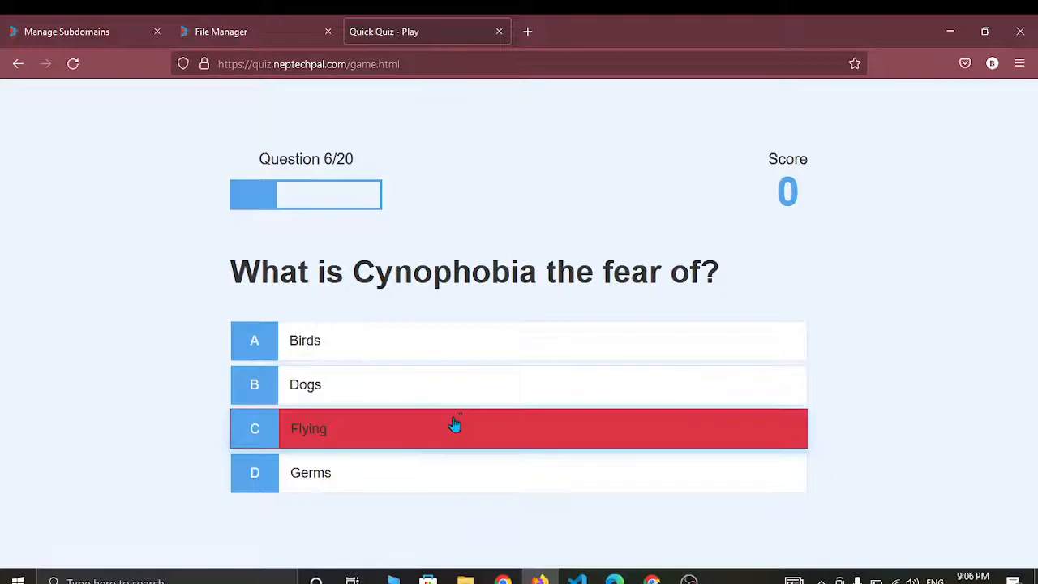
{"action": "left_click", "coordinate": [525, 353]}
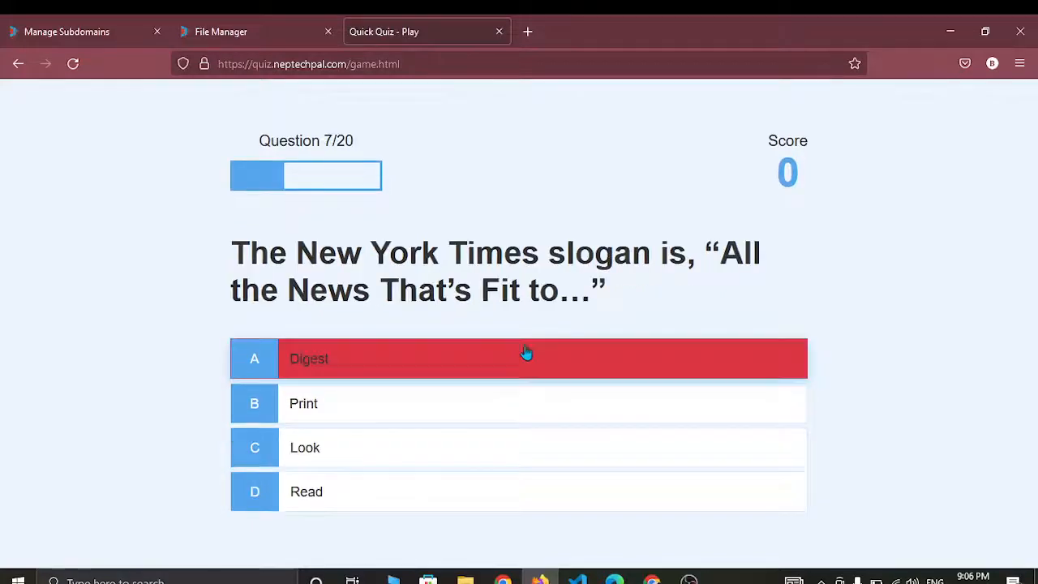
{"action": "left_click", "coordinate": [475, 414]}
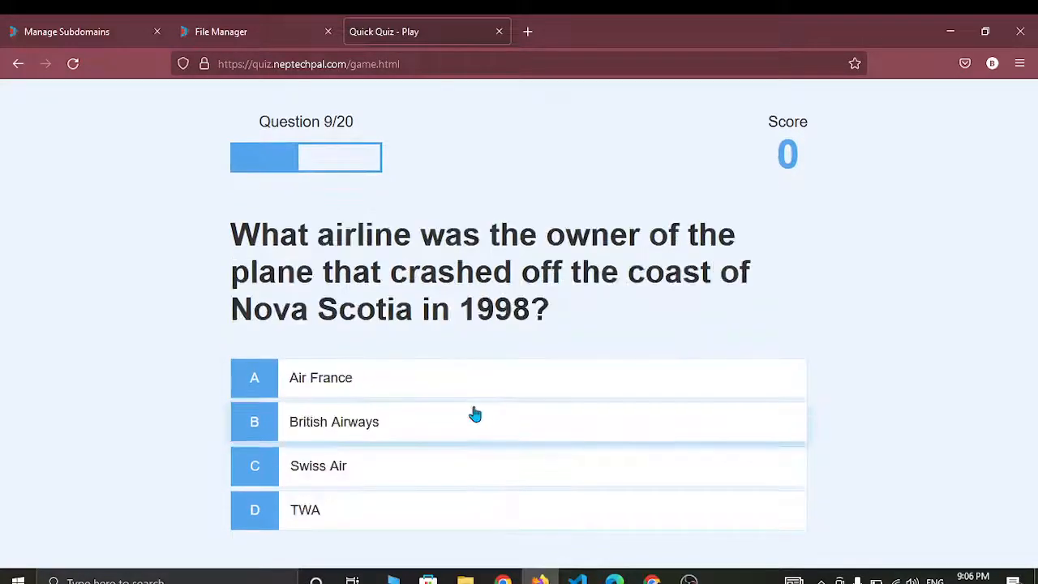